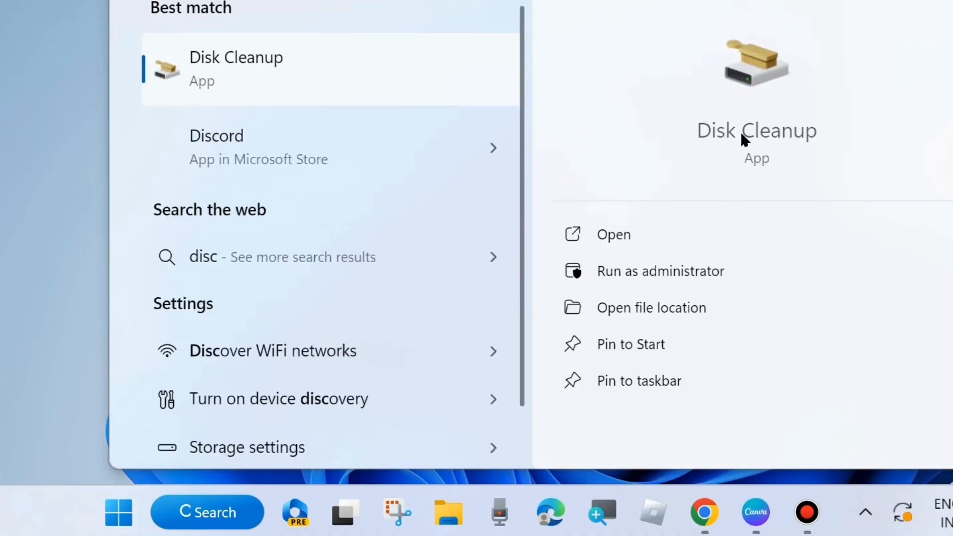
Open Disk Cleanup for the Windows (C:) drive and move its window fully into view
left_click(612, 238)
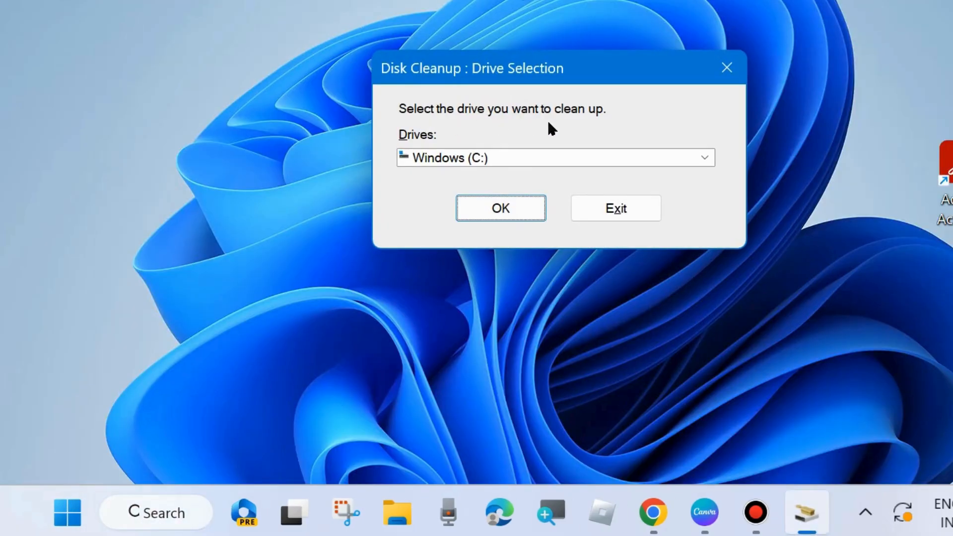
left_click(502, 207)
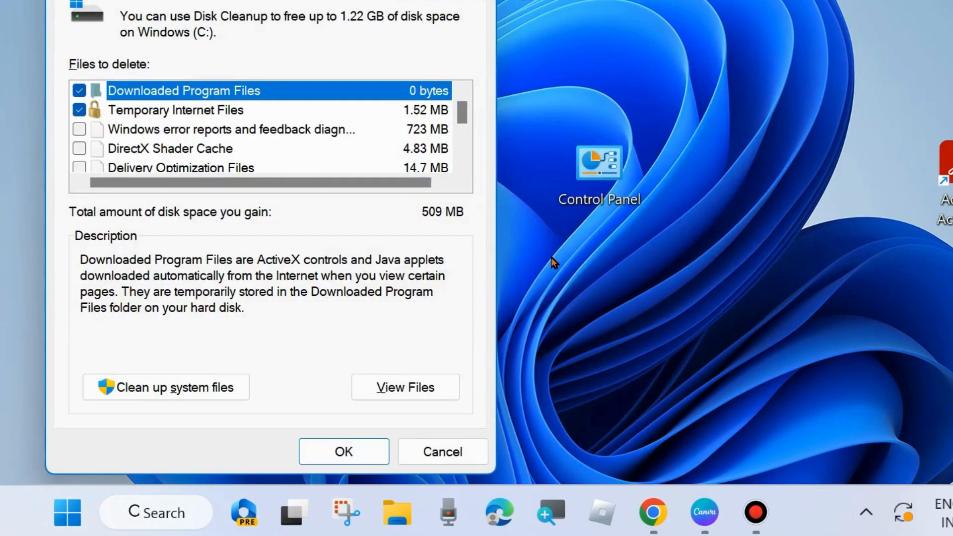
left_click_drag(328, 0, 495, 36)
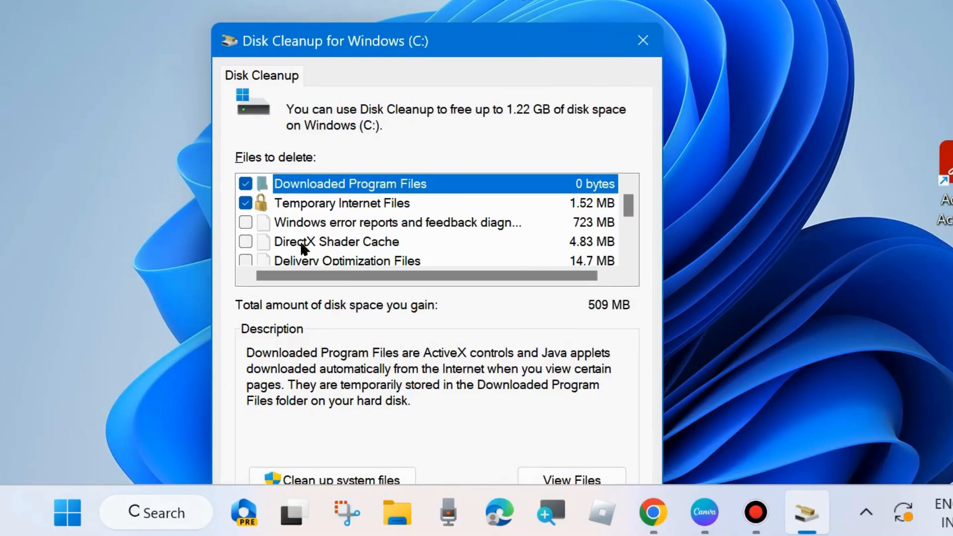
Review the file categories in Disk Cleanup and permanently delete the preselected ones from the C: drive
scroll(298, 245, "down", 1)
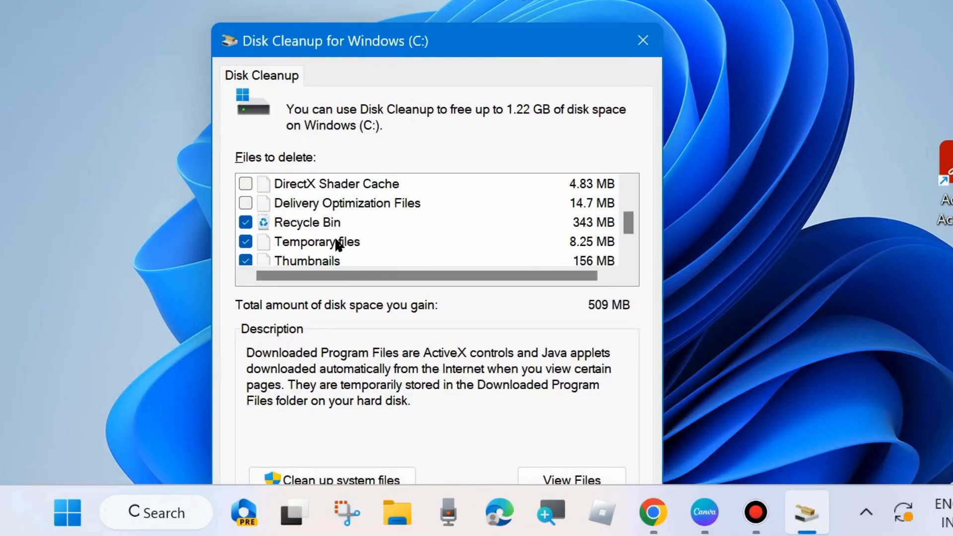
scroll(274, 244, "down", 1)
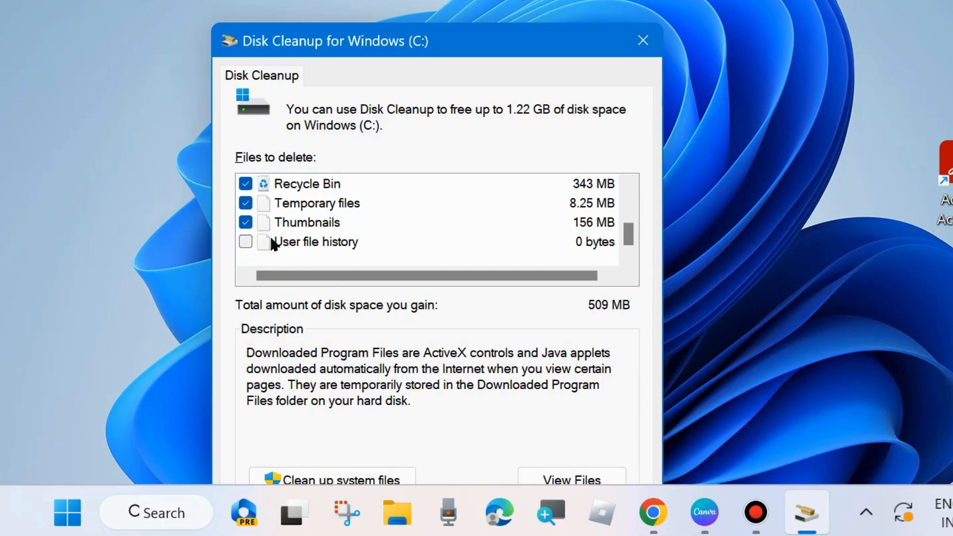
scroll(320, 243, "up", 2)
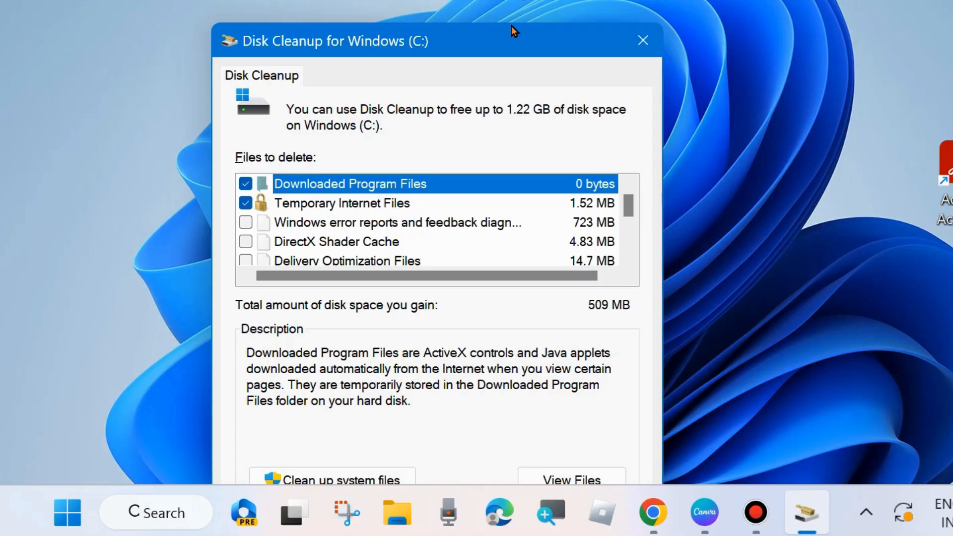
left_click_drag(511, 39, 495, 0)
left_click(495, 428)
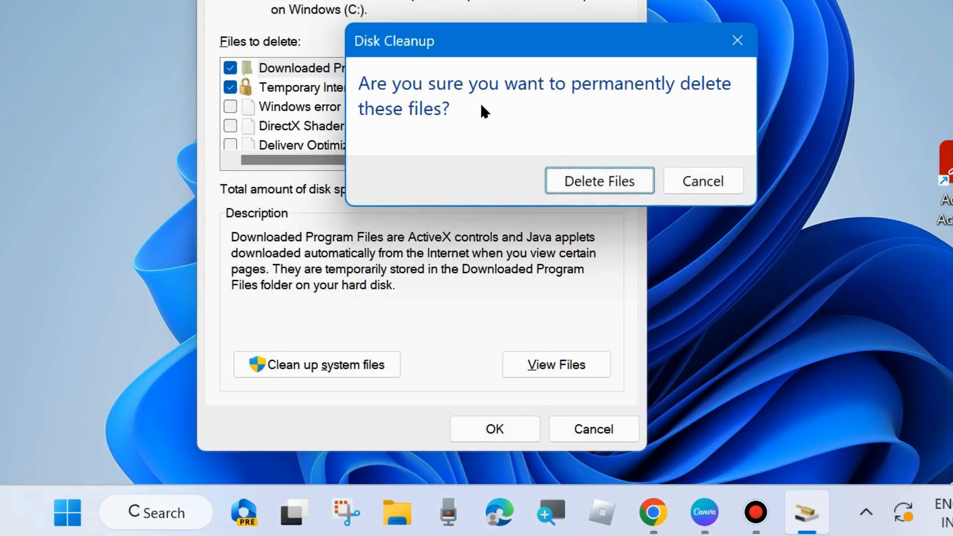
left_click(585, 180)
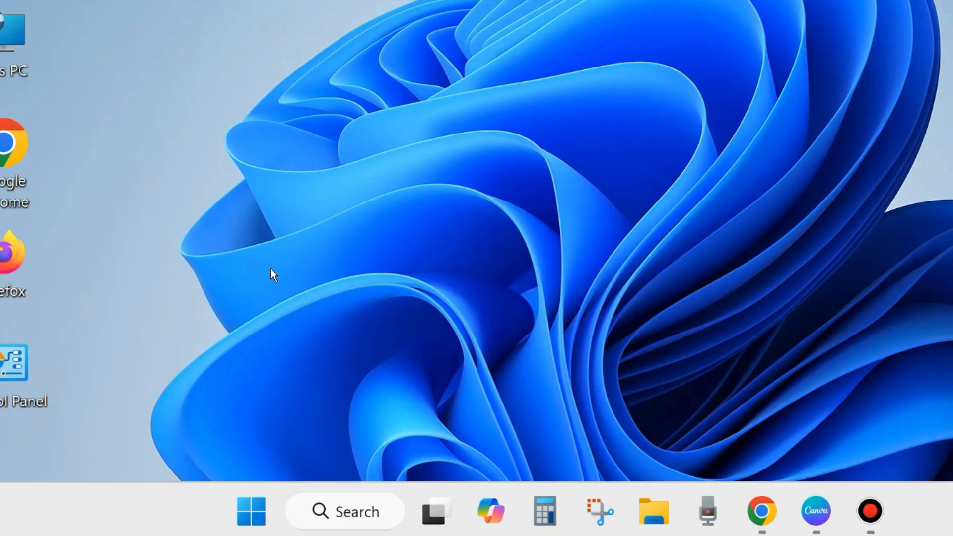
Open Windows Settings and go to the Troubleshoot page of the System settings
right_click(246, 513)
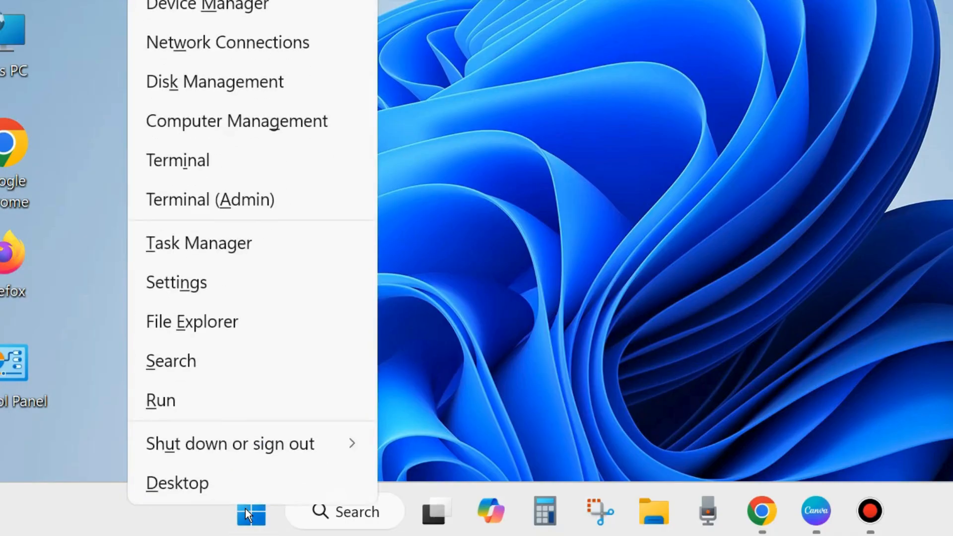
left_click(182, 286)
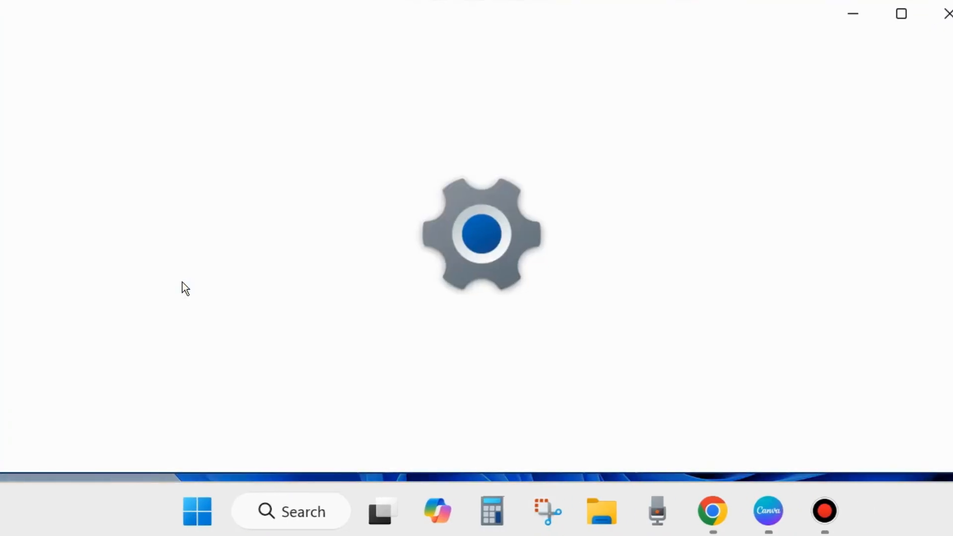
scroll(137, 393, "down", 2)
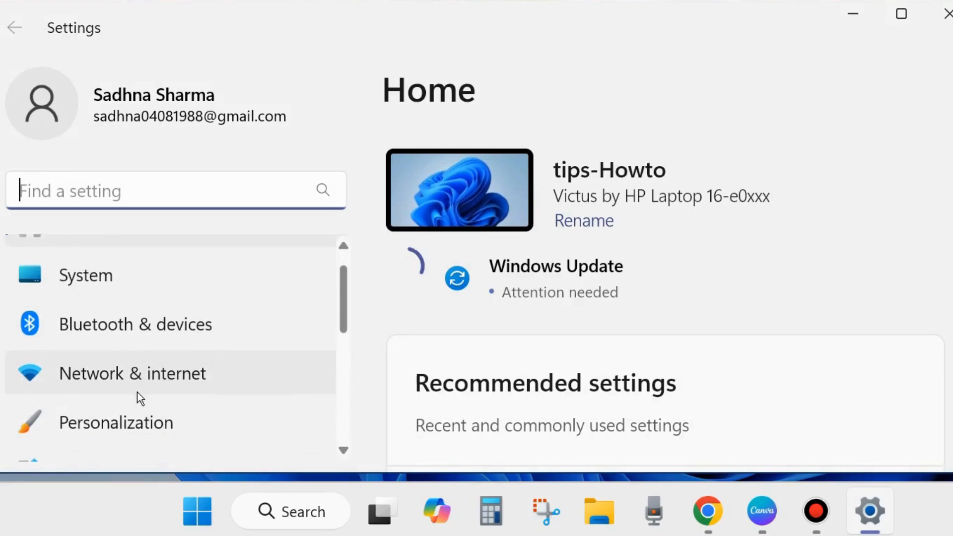
scroll(196, 402, "down", 4)
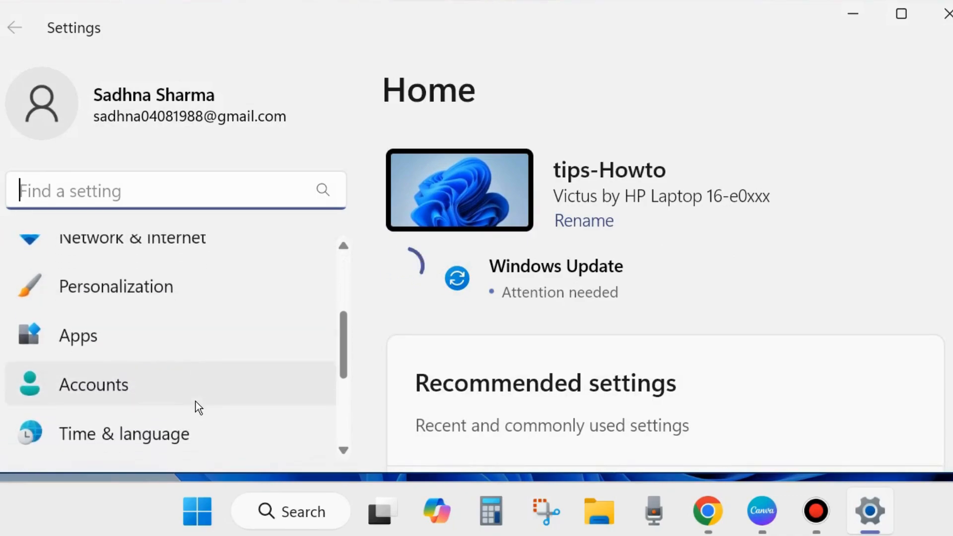
scroll(196, 402, "down", 2)
scroll(195, 406, "up", 8)
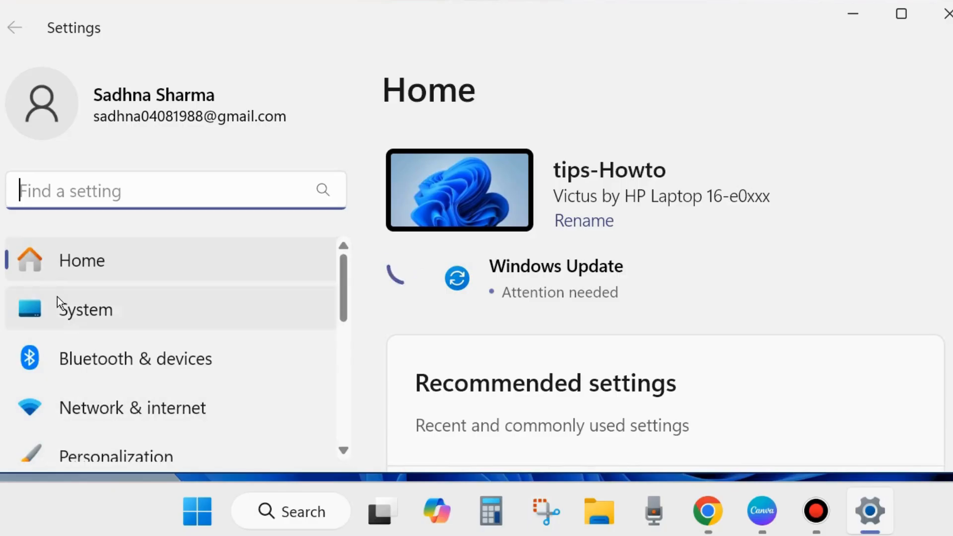
left_click(79, 311)
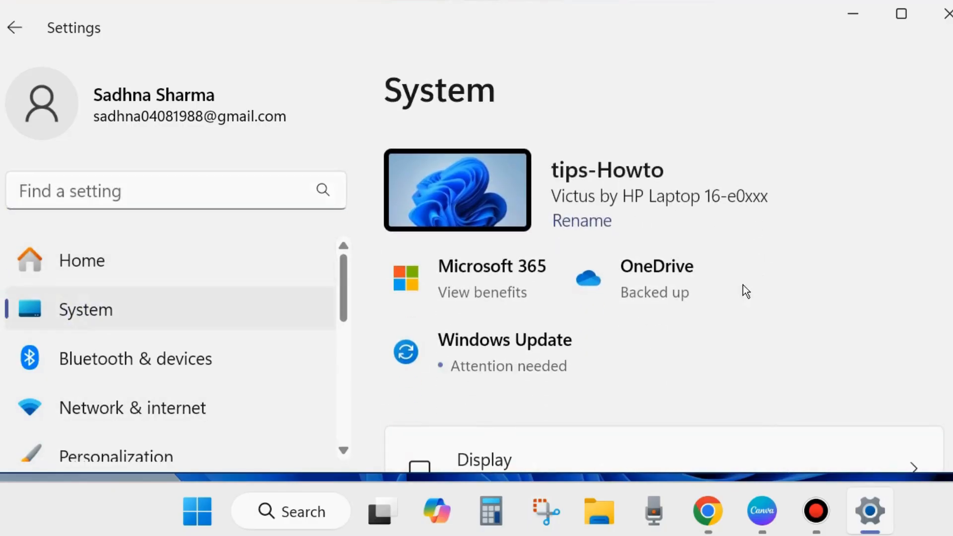
scroll(639, 340, "down", 4)
scroll(635, 336, "down", 15)
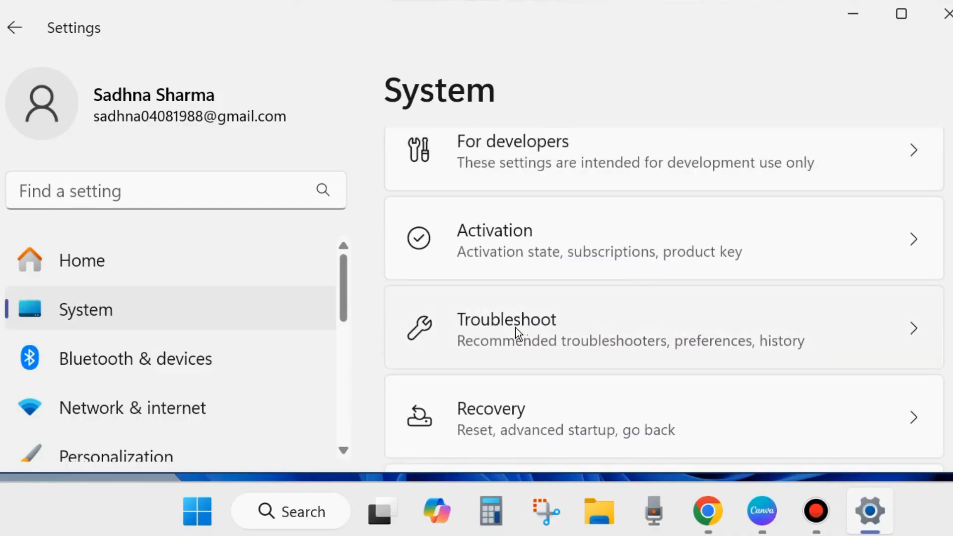
left_click(516, 330)
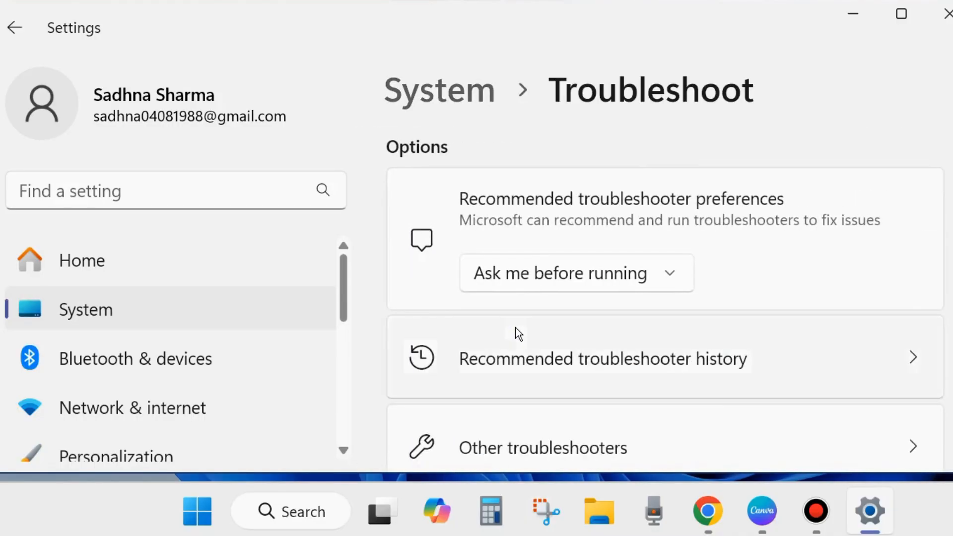
Run the Windows Update troubleshooter from the other troubleshooters and close its window
scroll(690, 307, "down", 3)
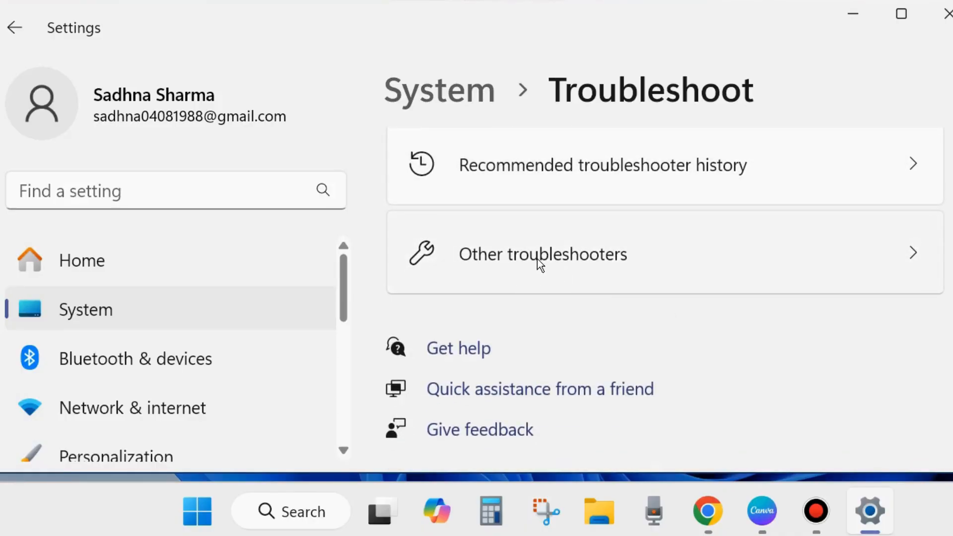
left_click(539, 259)
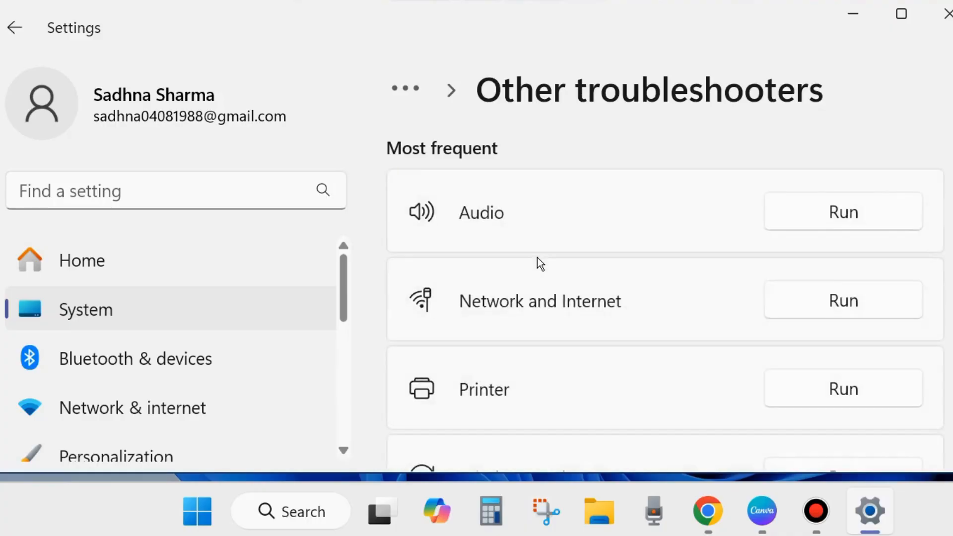
scroll(537, 264, "down", 4)
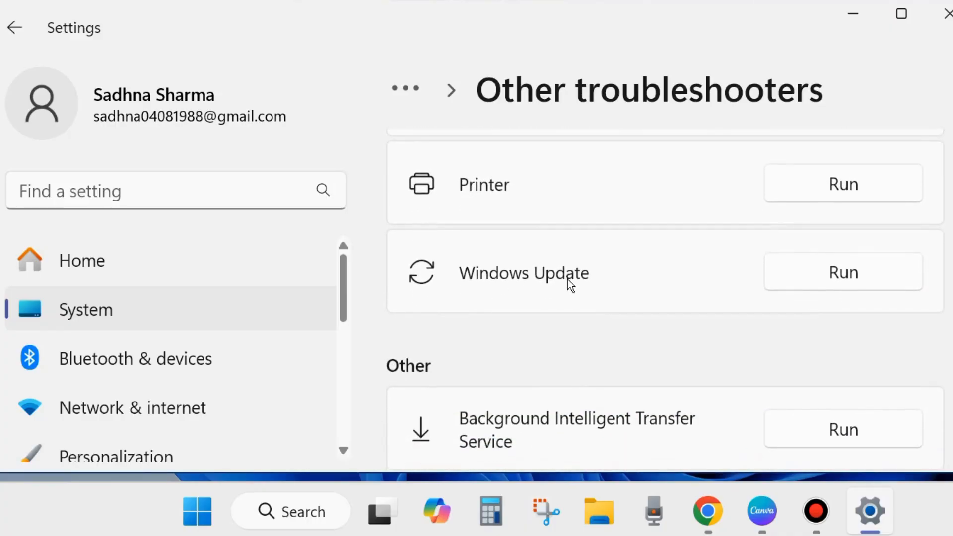
left_click(841, 278)
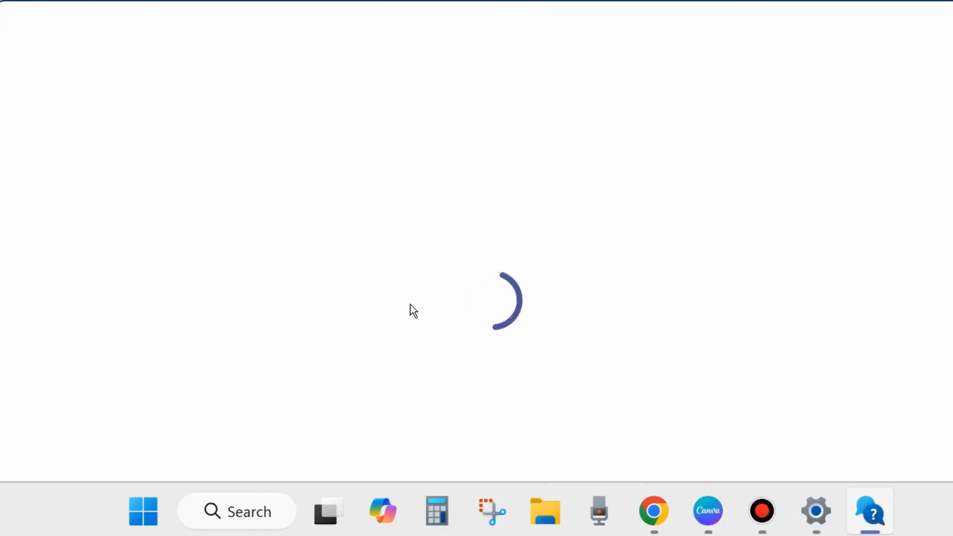
left_click(946, 11)
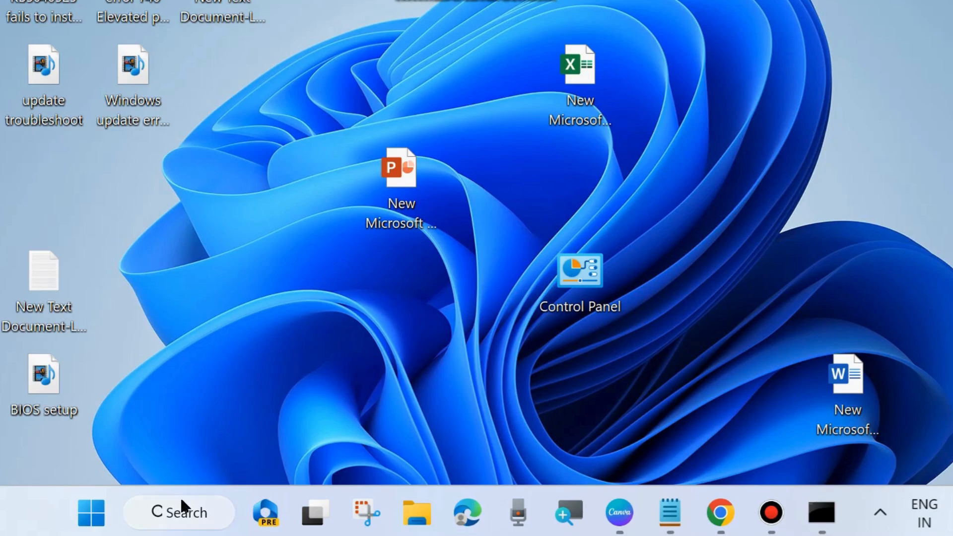
Search Windows for cmd and open Command Prompt as administrator
left_click(182, 514)
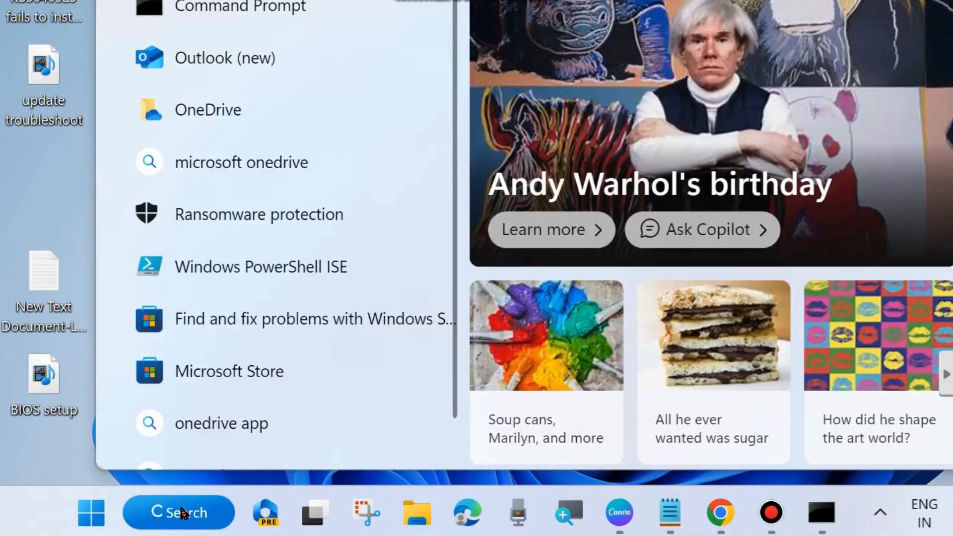
type("cmd")
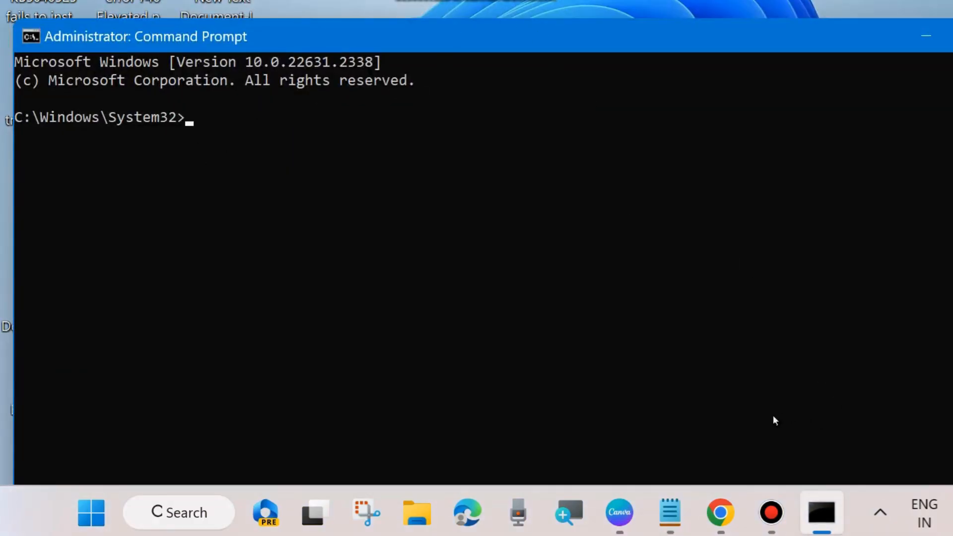
Switch to Notepad, examine the DISM scanhealth, checkhealth and restorehealth commands, and put the document out of the way
left_click(671, 512)
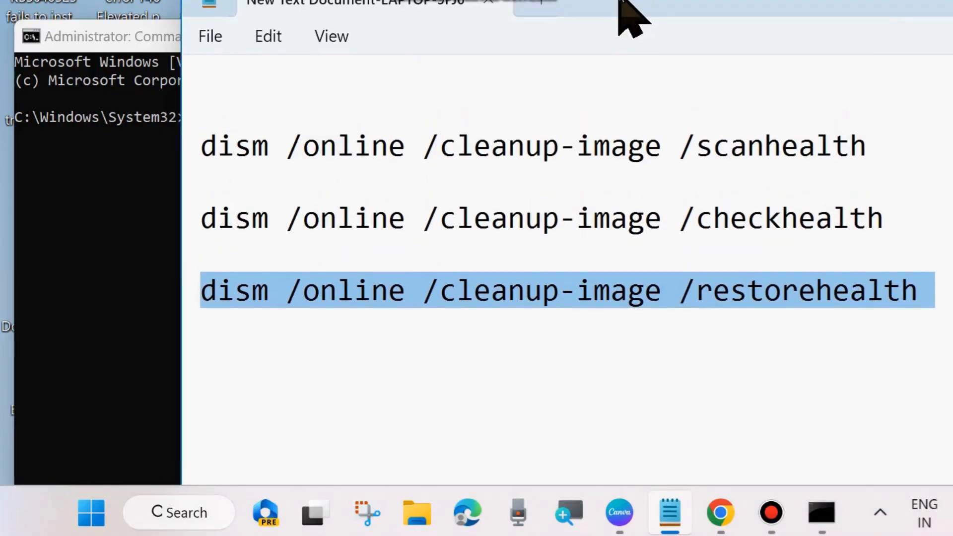
triple_click(195, 160)
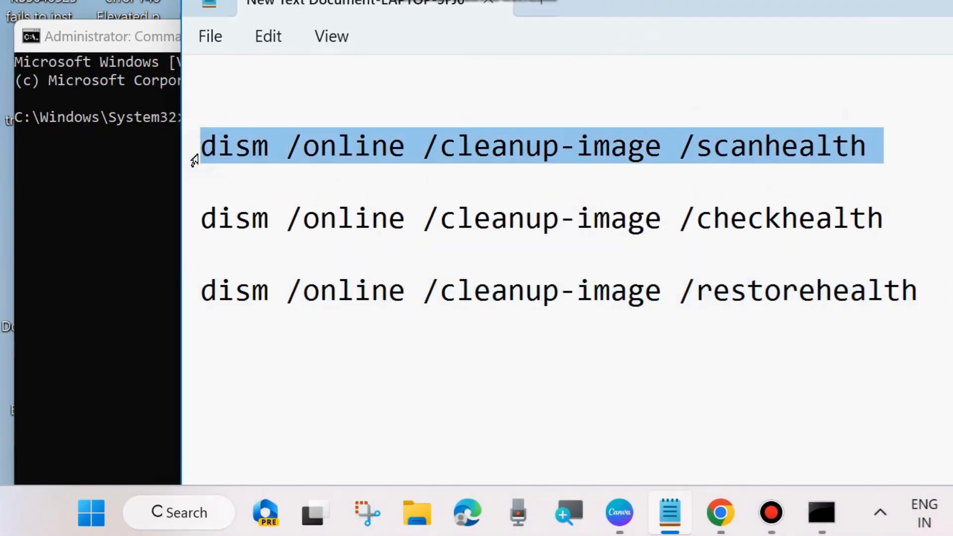
triple_click(194, 233)
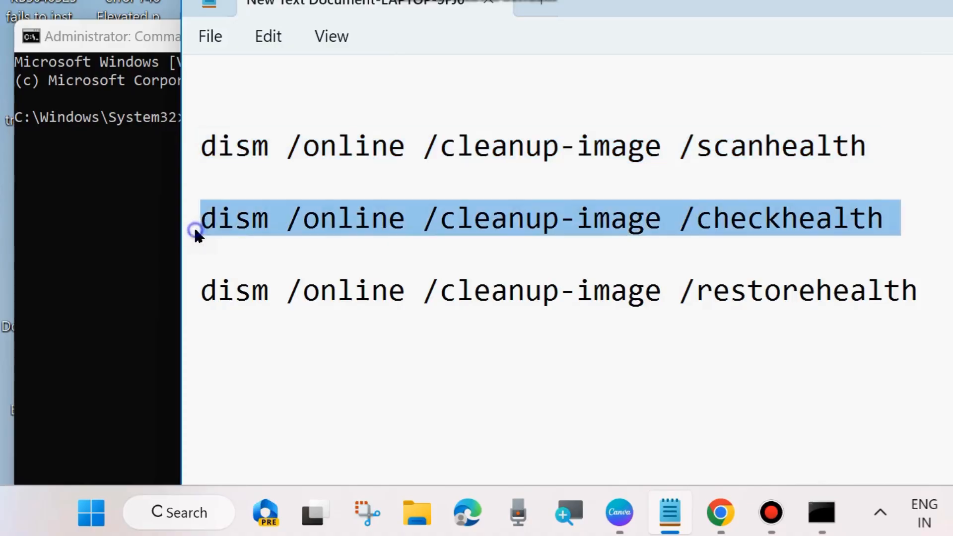
triple_click(187, 297)
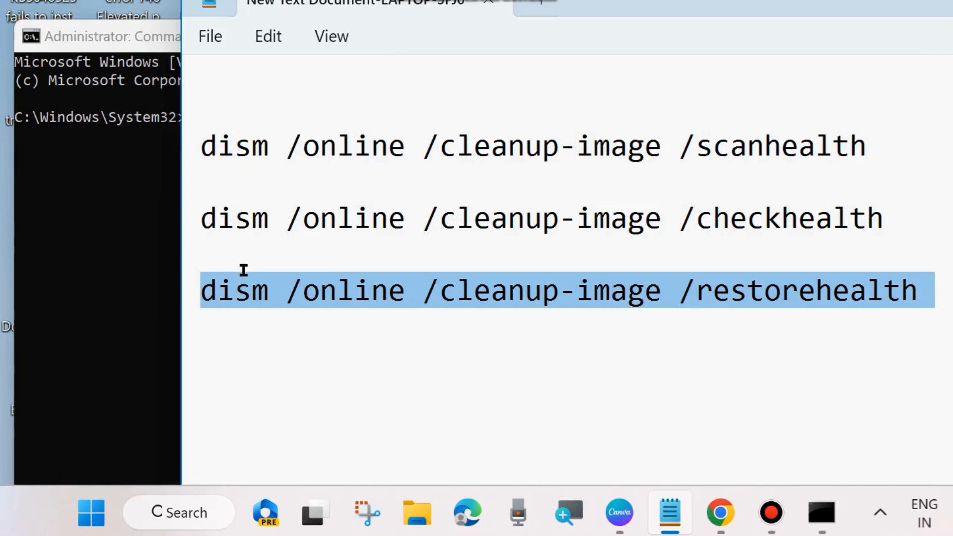
left_click_drag(574, 2, 565, 167)
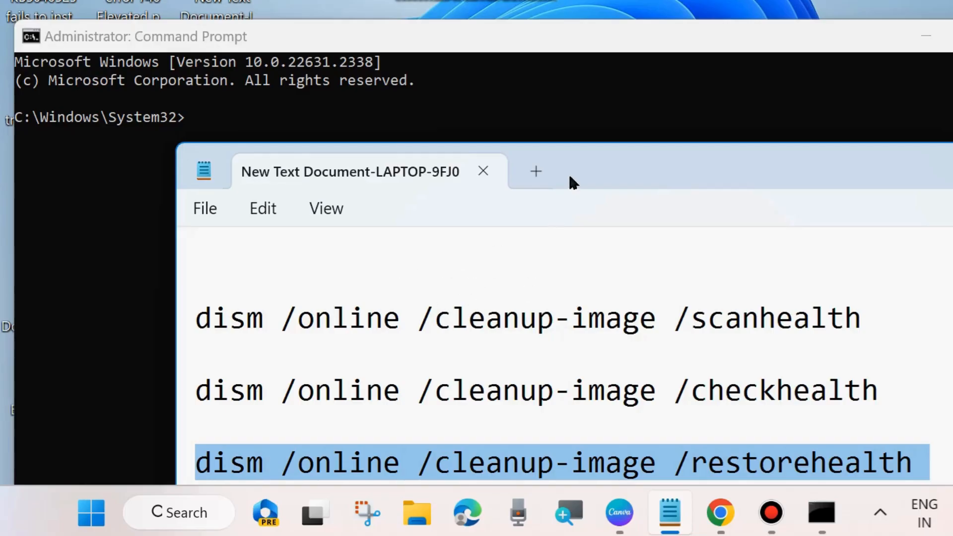
left_click(945, 143)
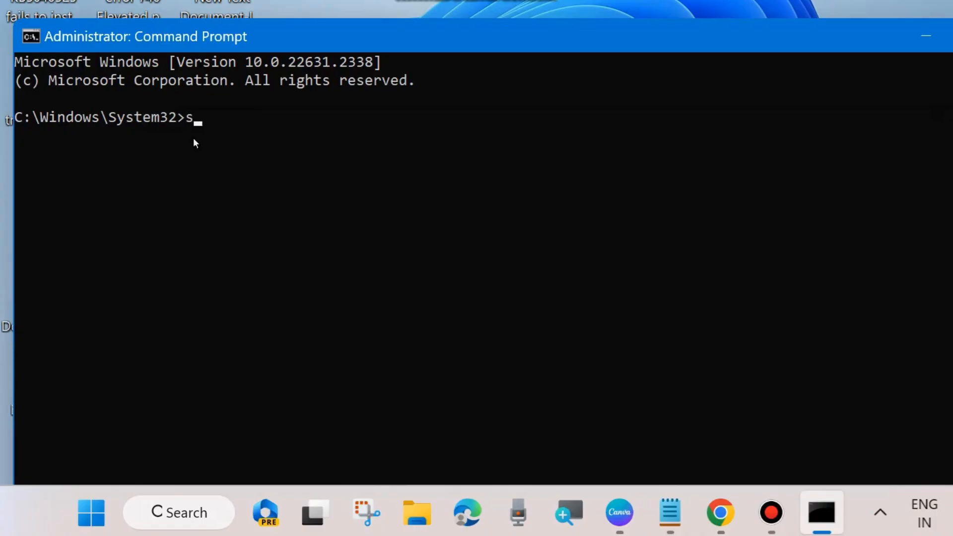
Enter the command sfc /scannow in the administrator Command Prompt and minimize its window
type("sfc /scannow")
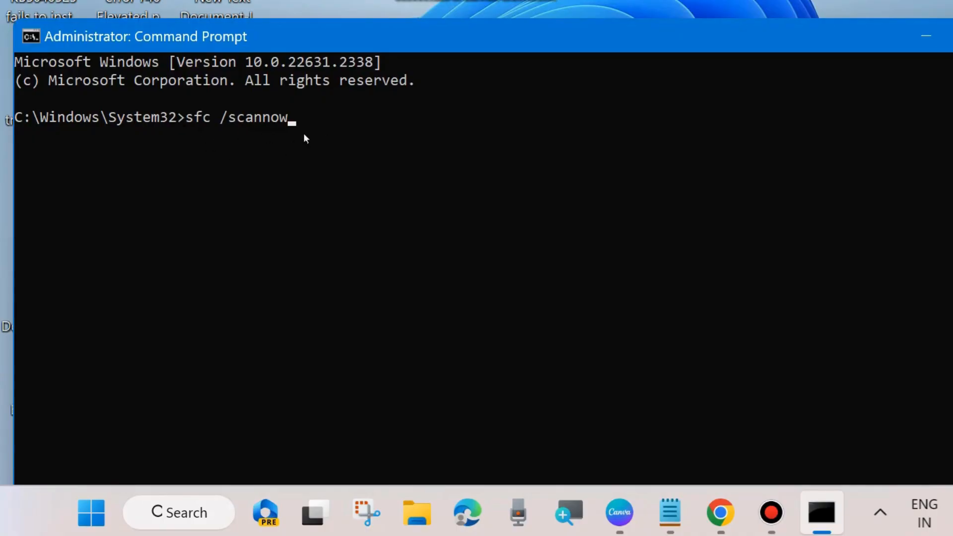
left_click(926, 38)
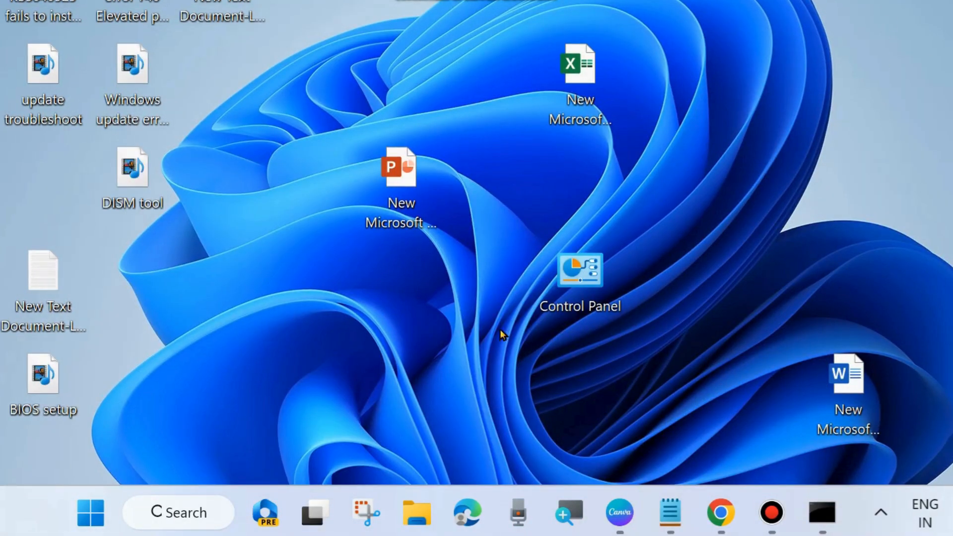
Open the Services console by running services.msc from the Run dialog, and reposition its window
right_click(88, 519)
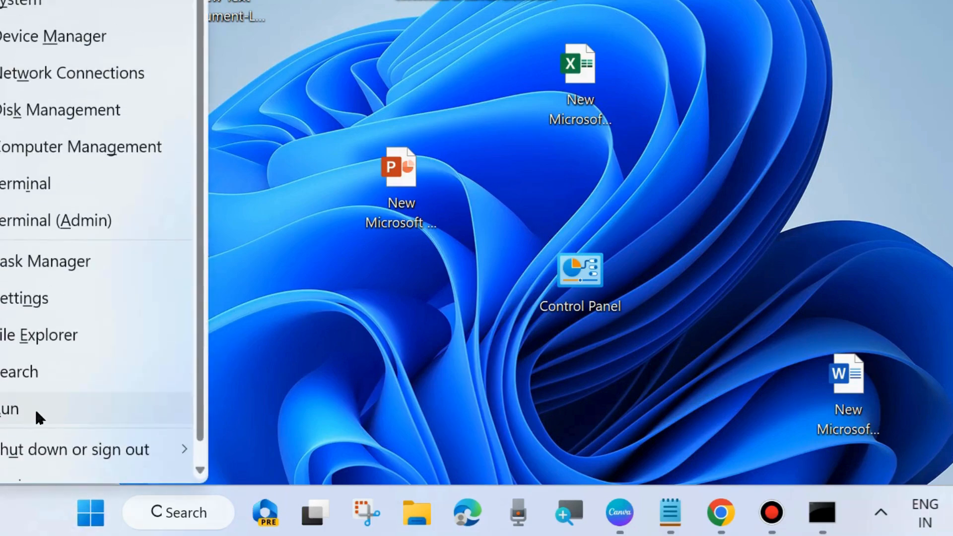
left_click(36, 413)
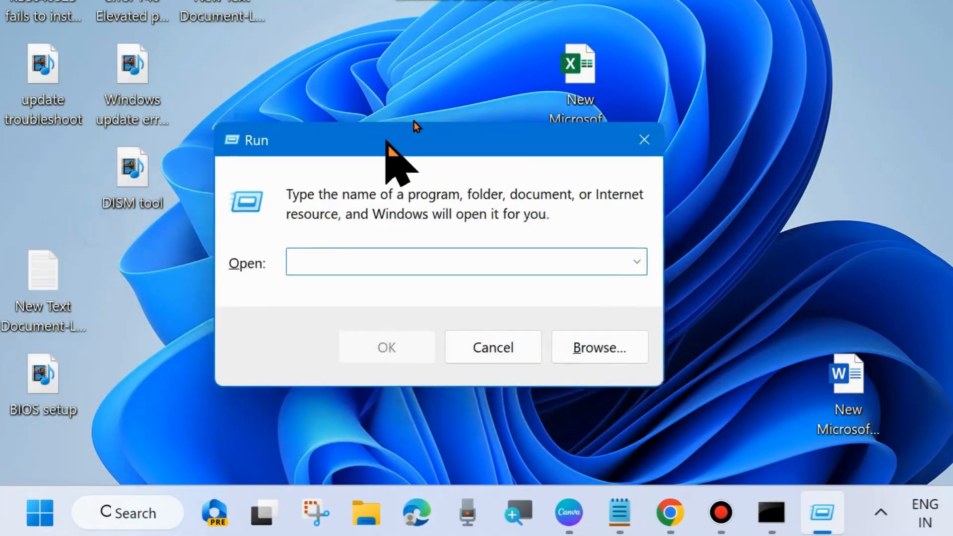
left_click_drag(386, 141, 460, 54)
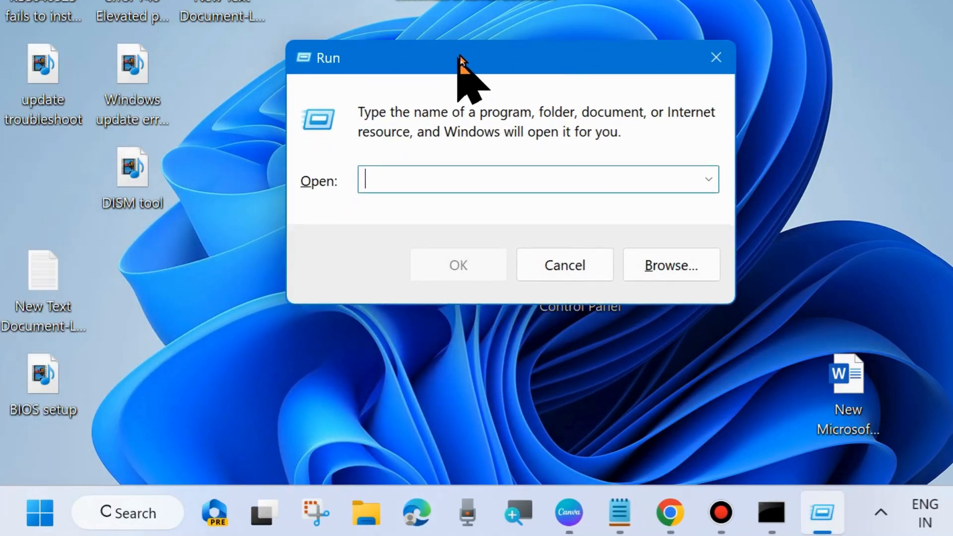
type("services")
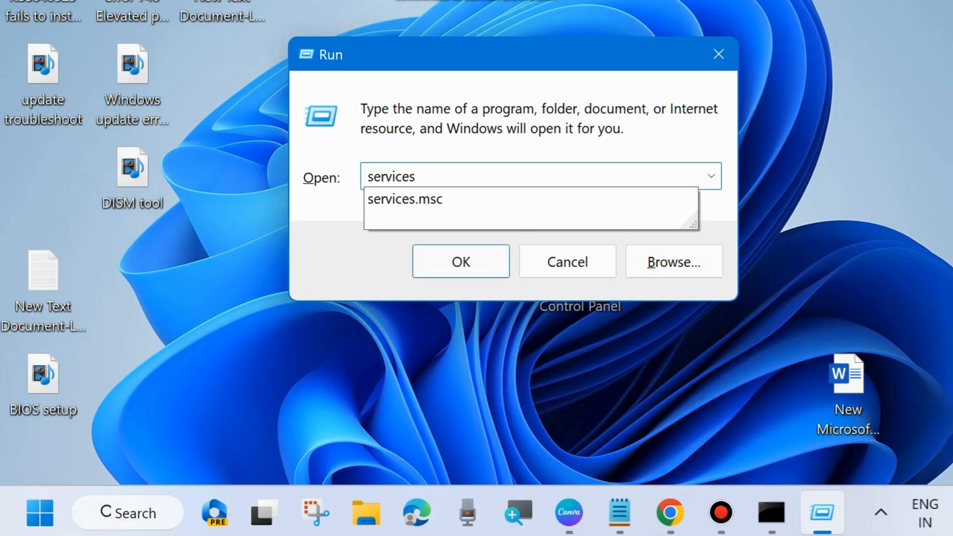
left_click(426, 202)
key("Return")
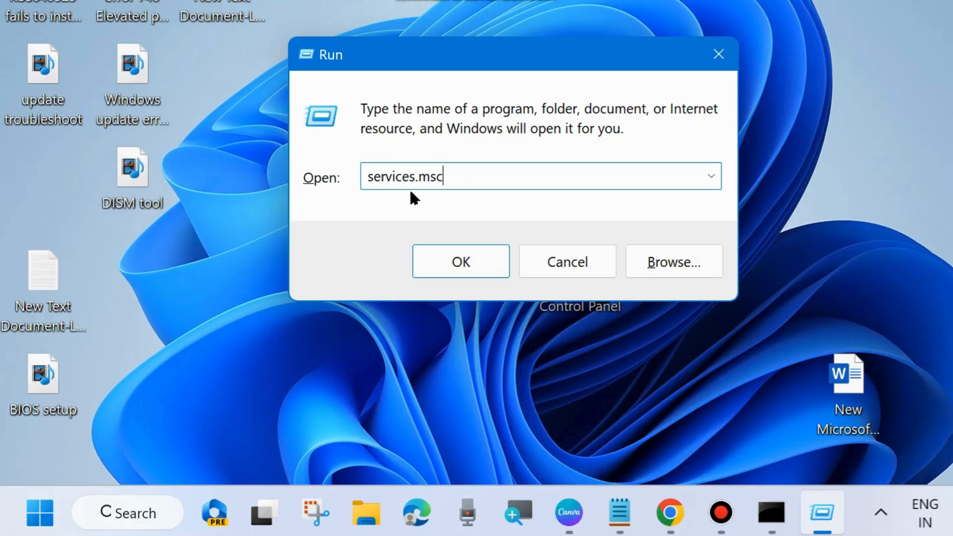
left_click(462, 261)
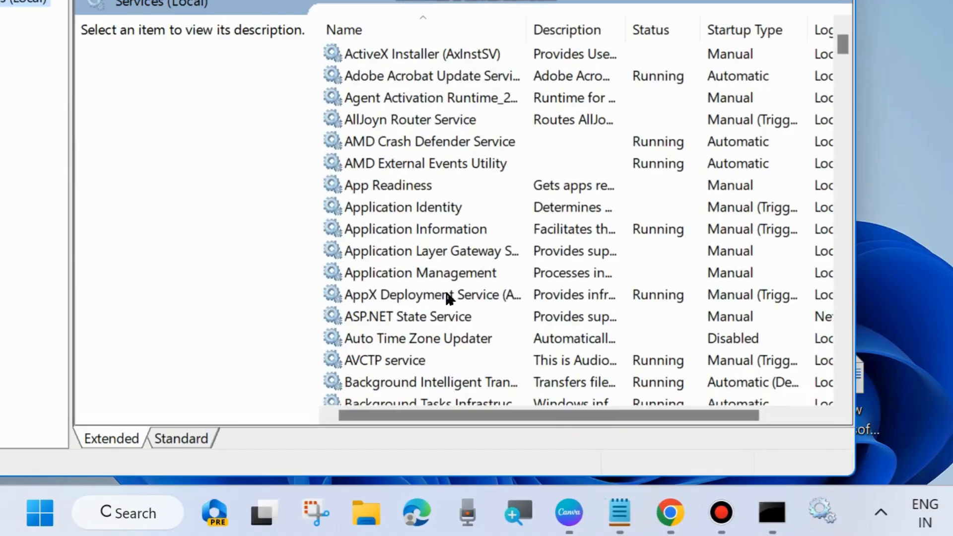
mouse_move(513, 1)
left_mouse_down()
mouse_move(627, 16)
mouse_move(521, 10)
mouse_move(515, 0)
left_mouse_up()
Restart the Background Intelligent Transfer Service
scroll(428, 294, "down", 3)
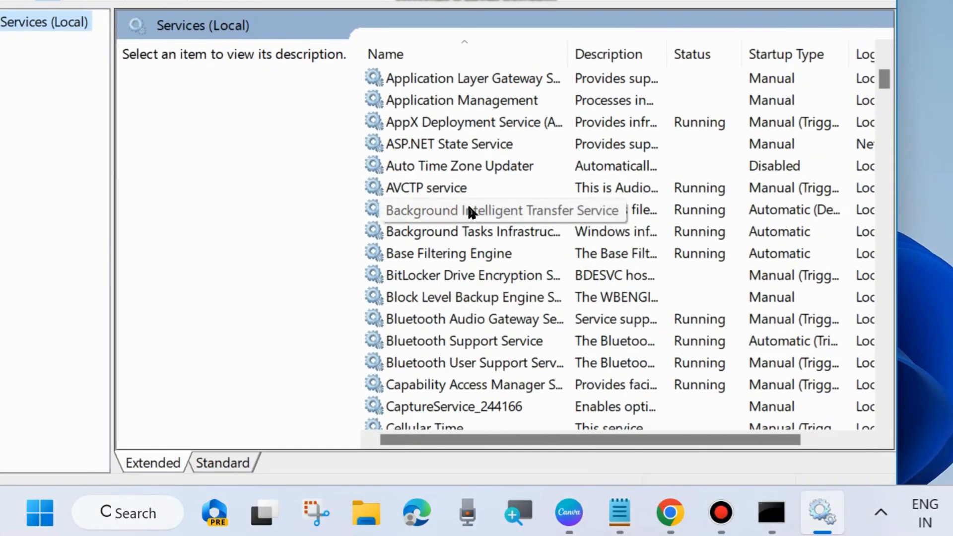
left_click(527, 208)
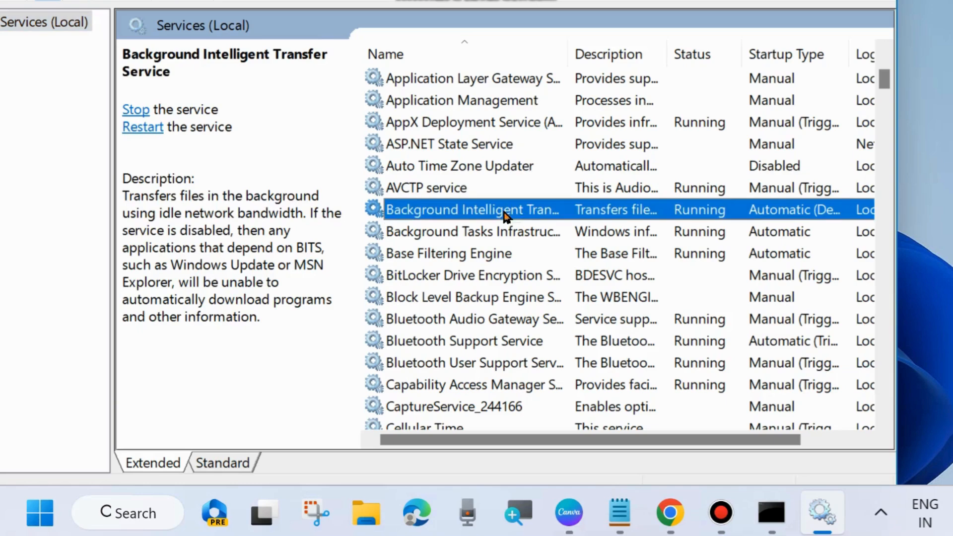
right_click(446, 213)
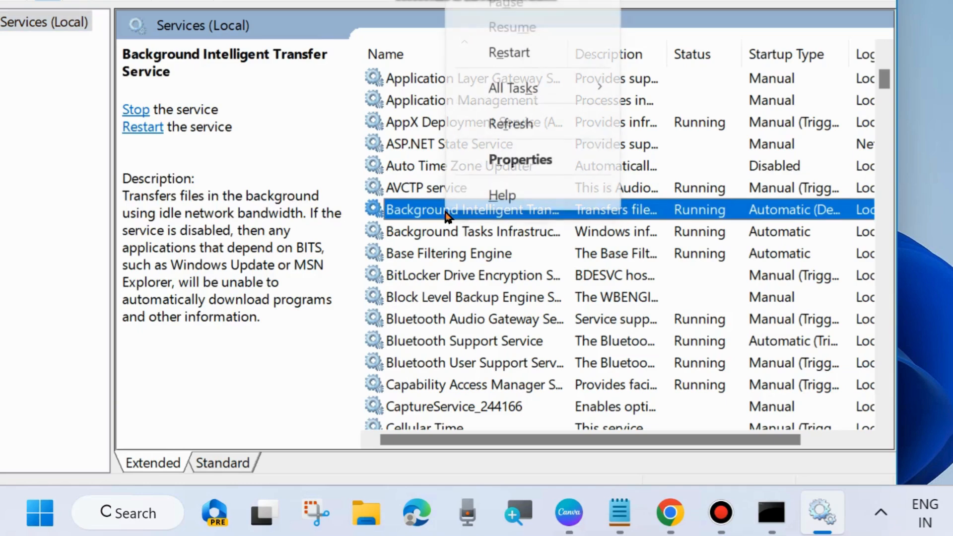
left_click(510, 52)
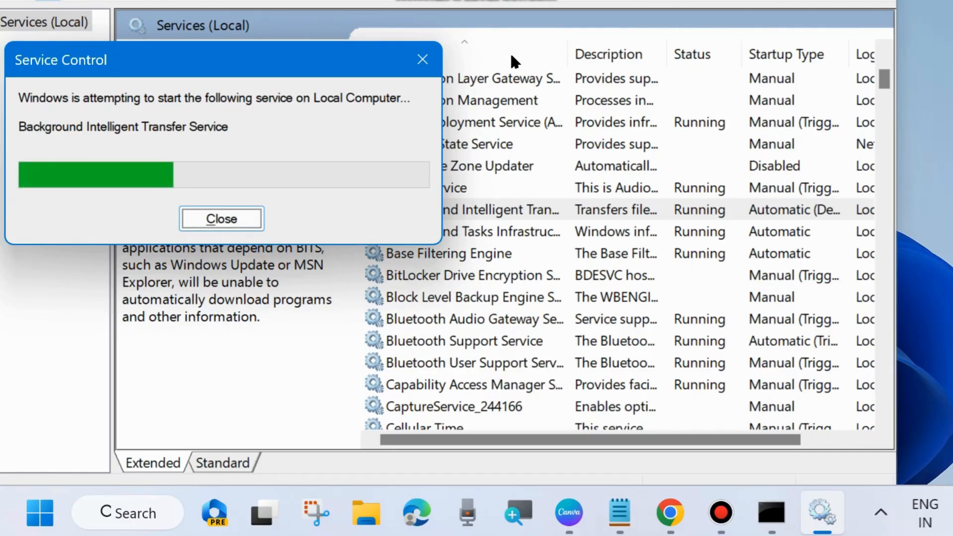
Set the Background Intelligent Transfer Service's startup type to Automatic, apply the change and close its properties
double_click(510, 205)
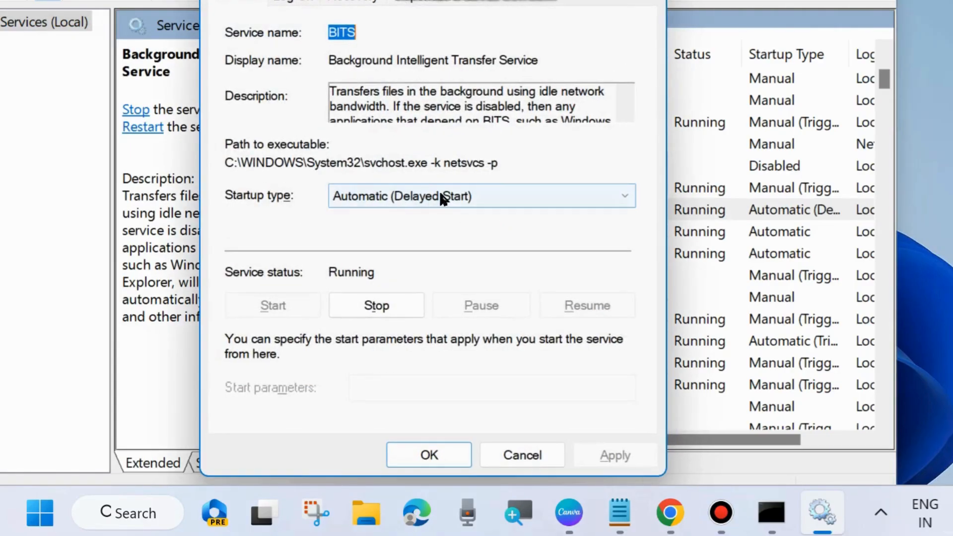
left_click(441, 196)
left_click(390, 231)
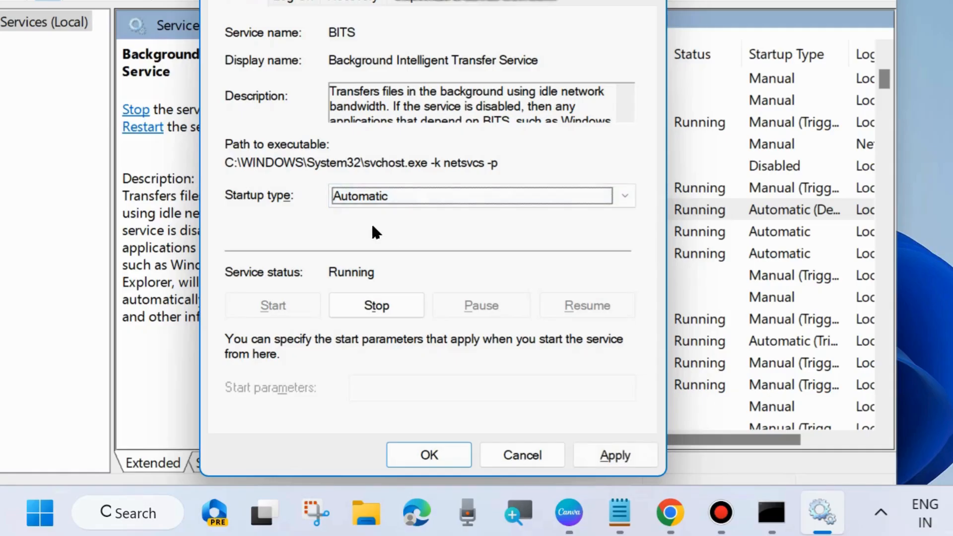
left_click(611, 453)
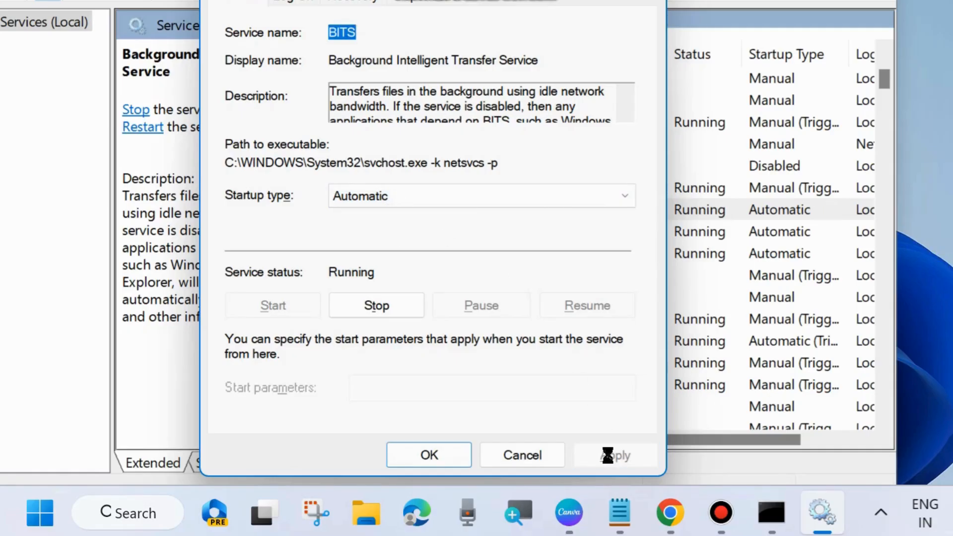
left_click(429, 455)
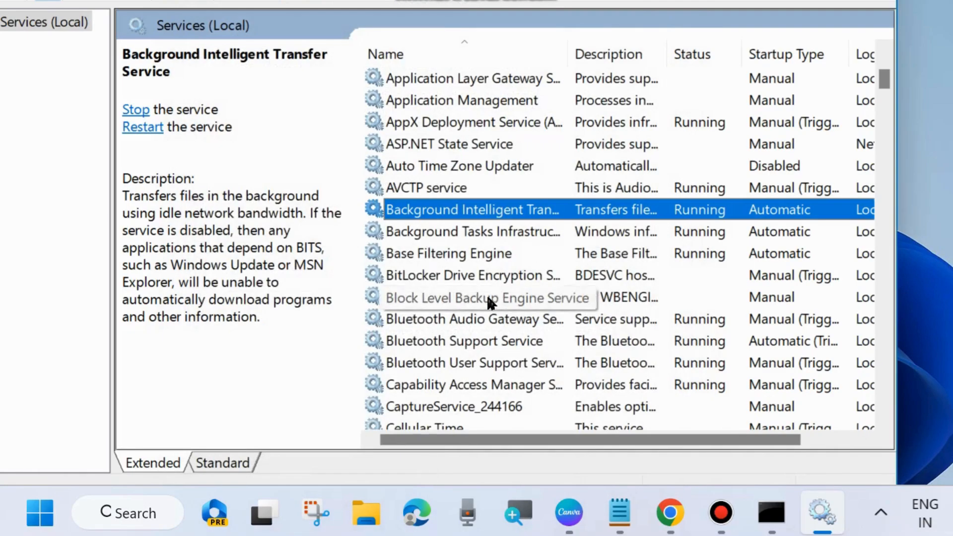
Restart Cryptographic Services and check the startup type in its properties
scroll(490, 300, "down", 8)
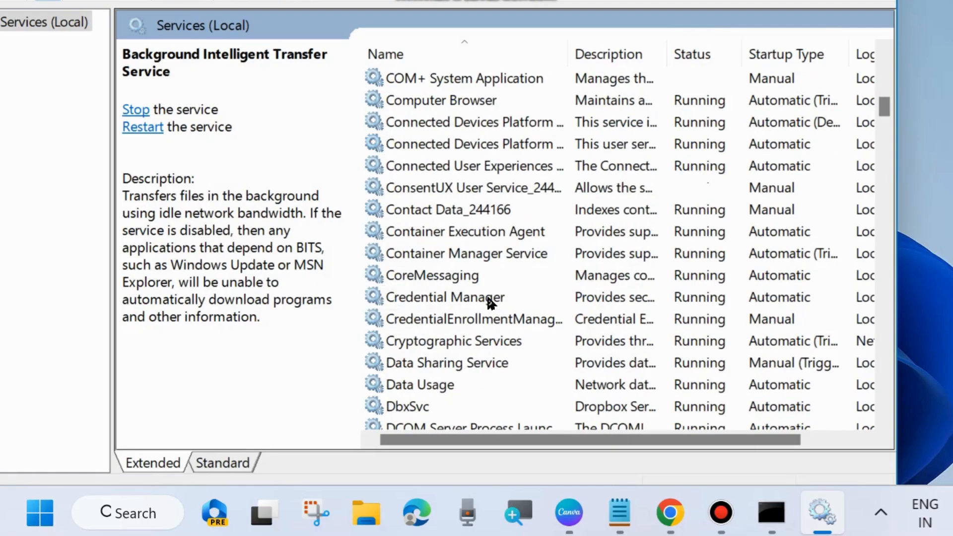
scroll(491, 302, "down", 3)
left_click(440, 149)
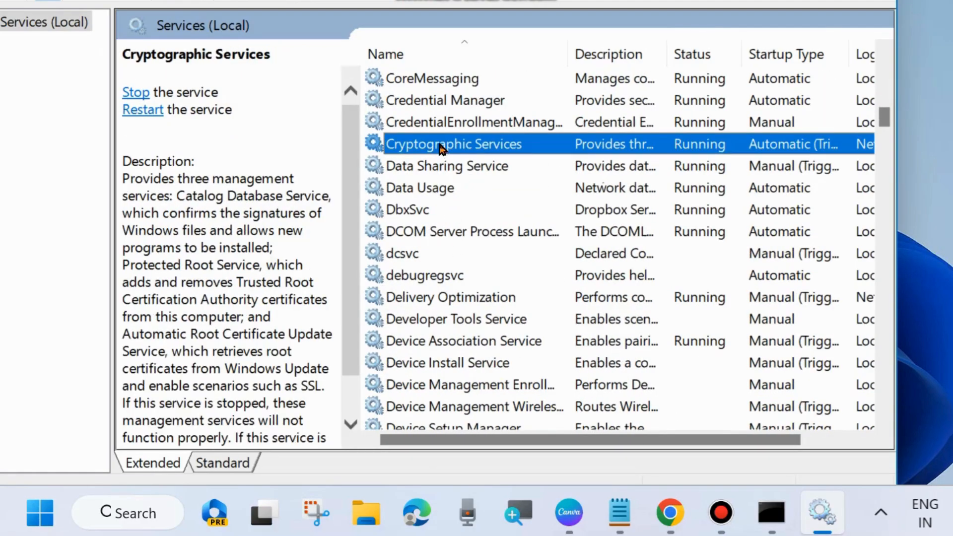
right_click(450, 149)
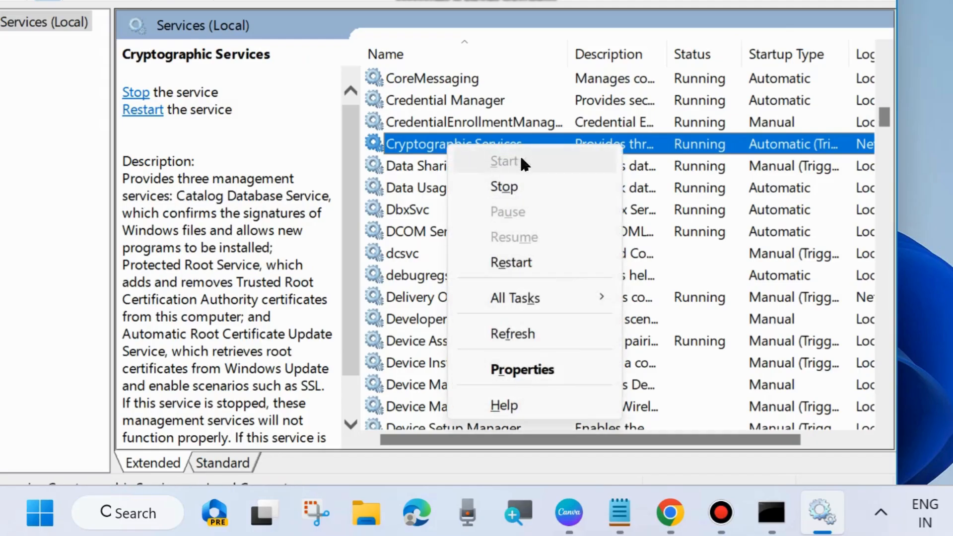
left_click(518, 269)
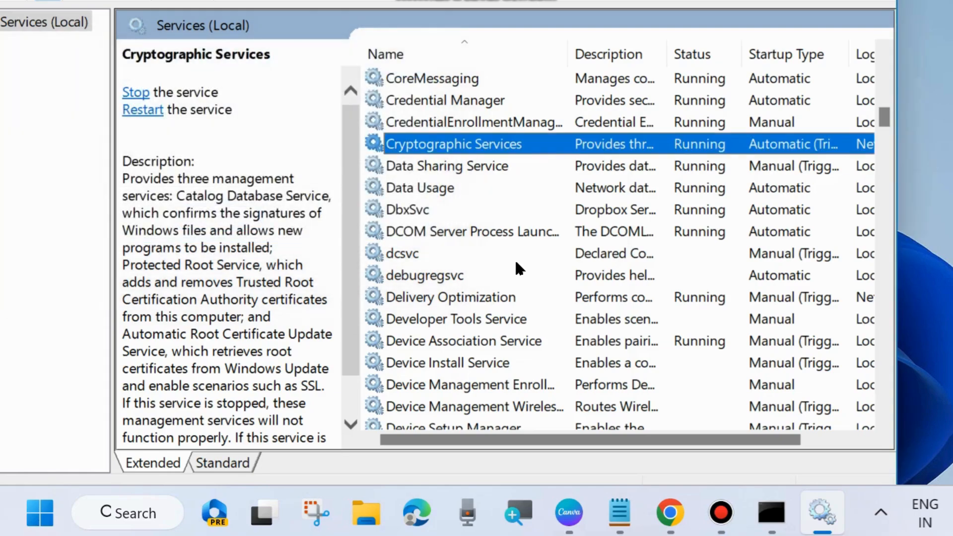
double_click(486, 144)
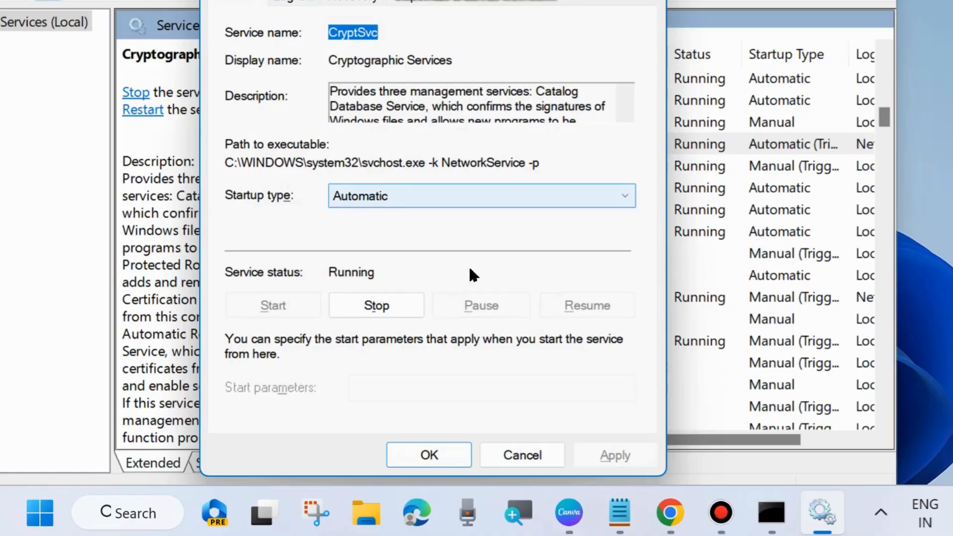
left_click(443, 451)
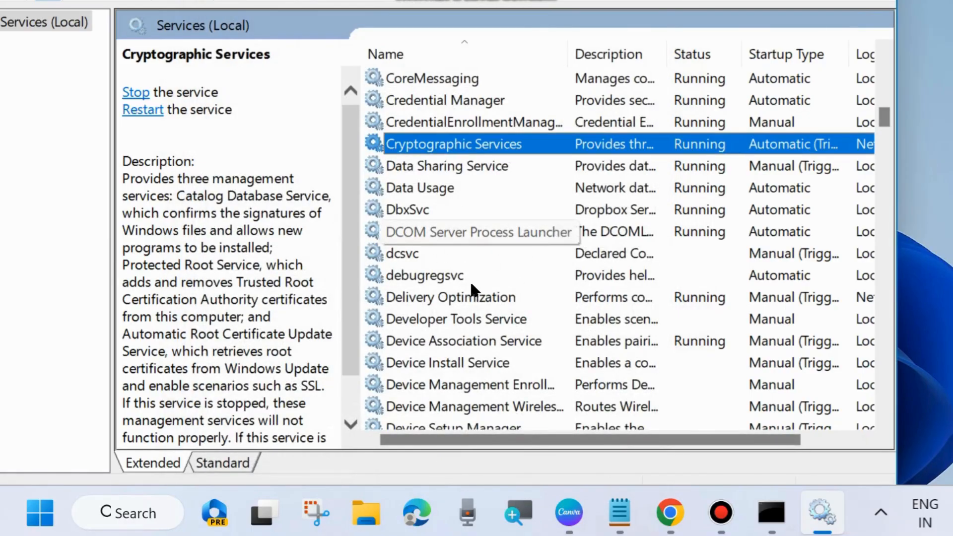
Start the Windows Installer service and check the startup type in its properties
scroll(471, 284, "down", 19)
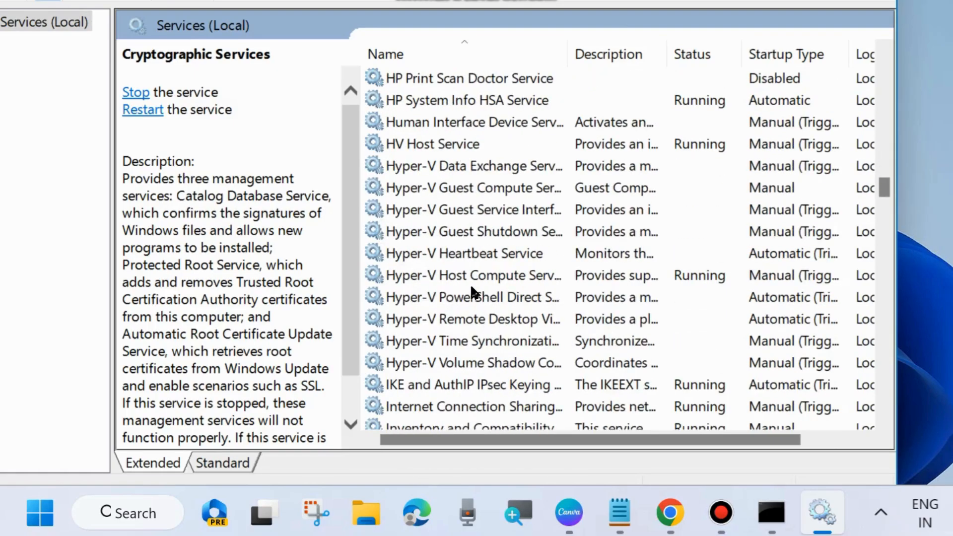
scroll(546, 303, "down", 15)
left_click_drag(884, 221, 882, 384)
left_click(434, 254)
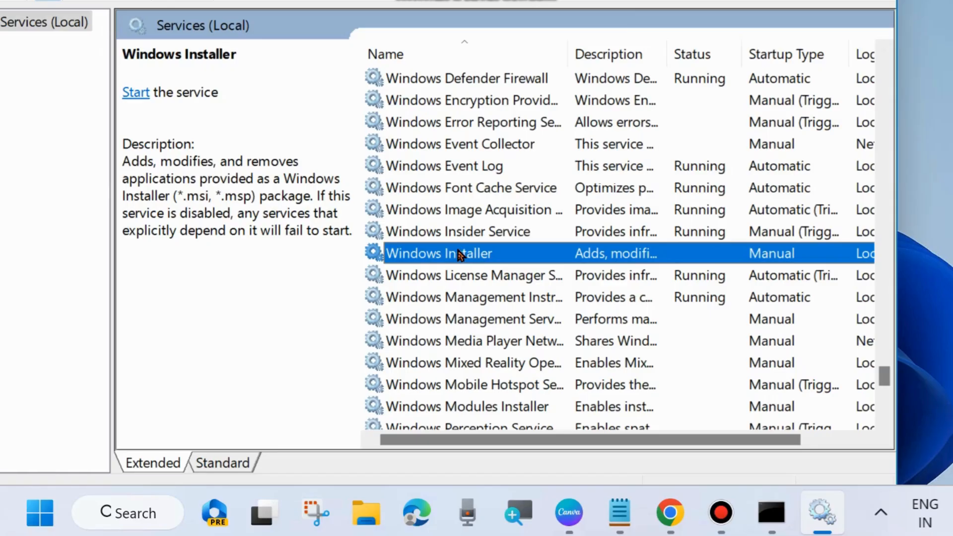
right_click(457, 254)
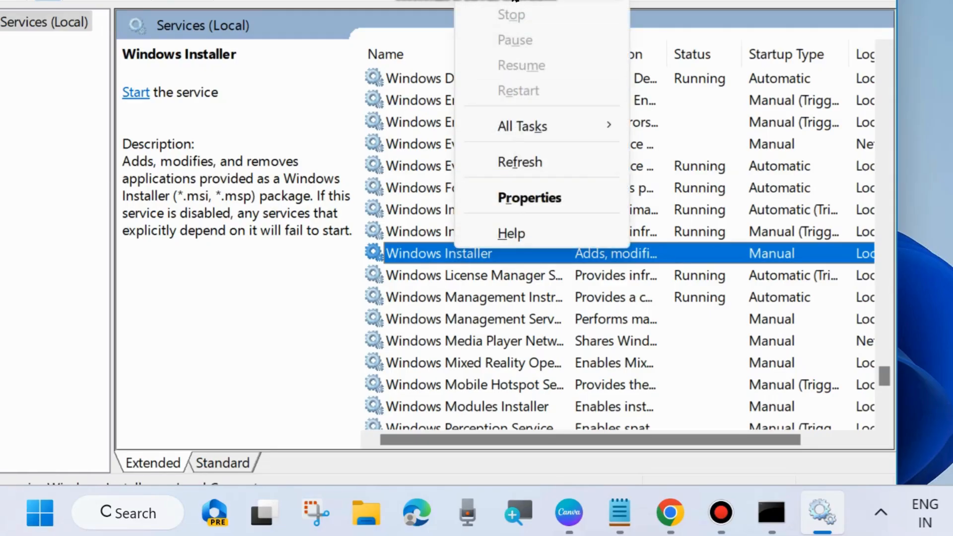
left_click(511, 1)
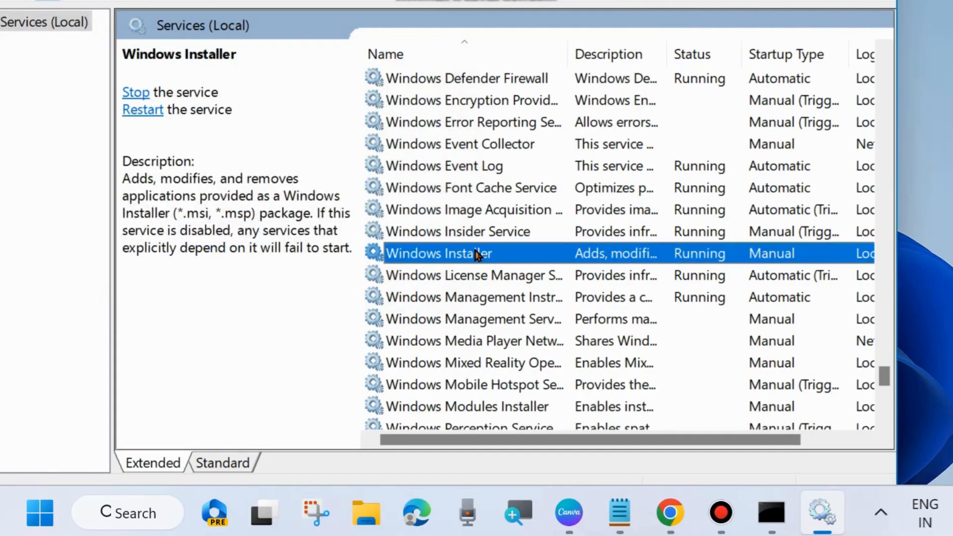
double_click(460, 254)
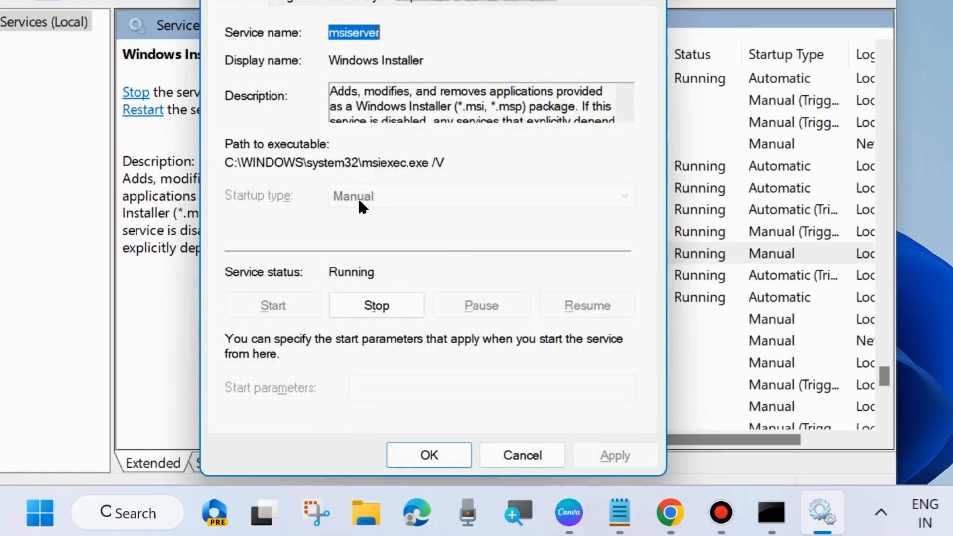
left_click(428, 452)
Restart the Windows Update service
scroll(472, 320, "down", 6)
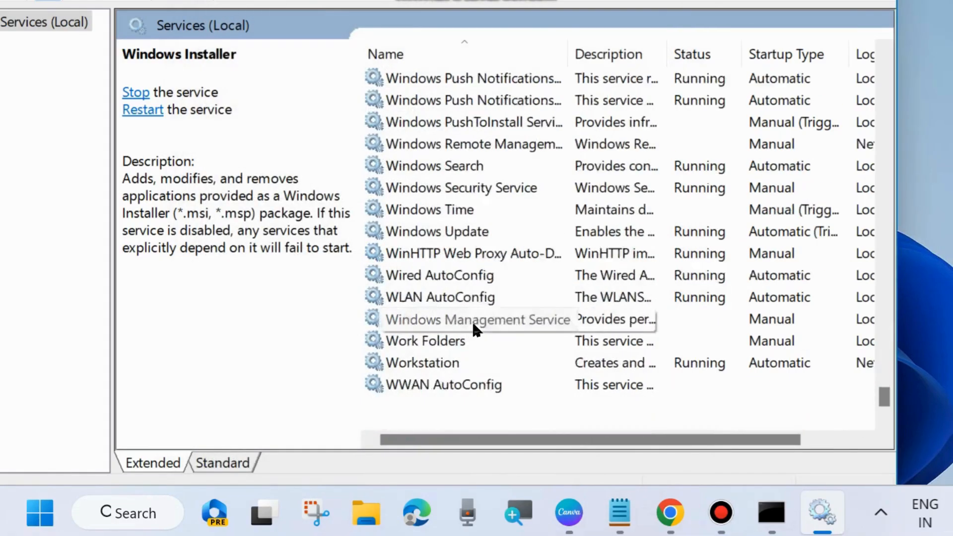
scroll(472, 321, "down", 1)
left_click(466, 168)
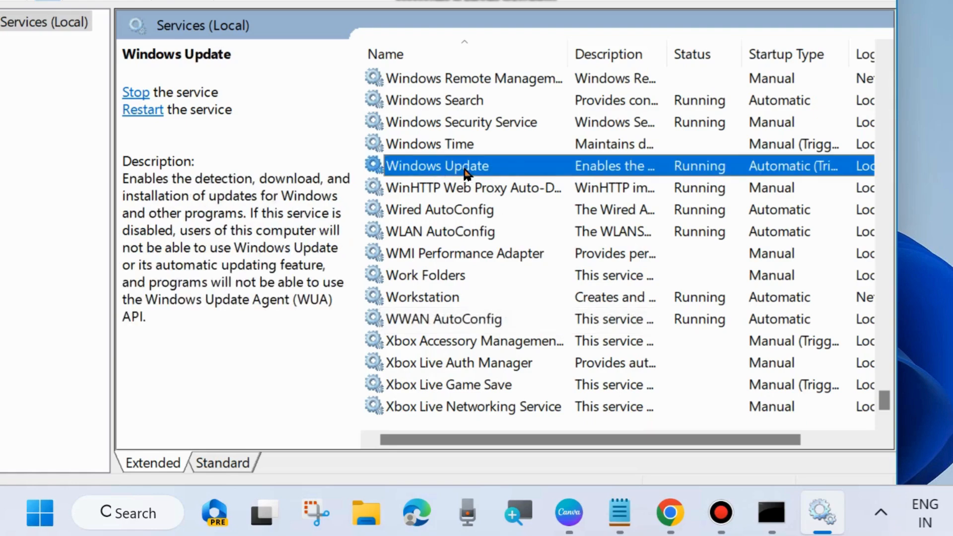
right_click(416, 171)
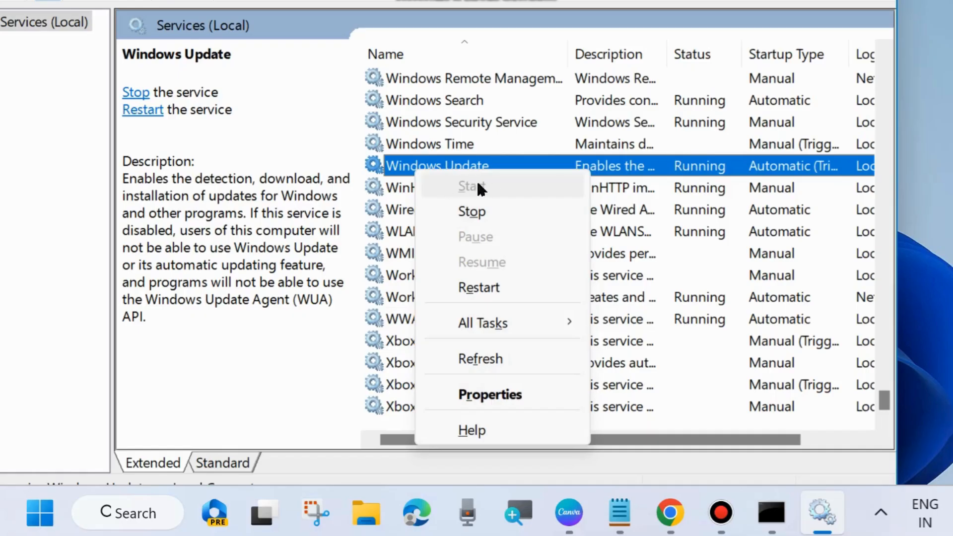
left_click(491, 286)
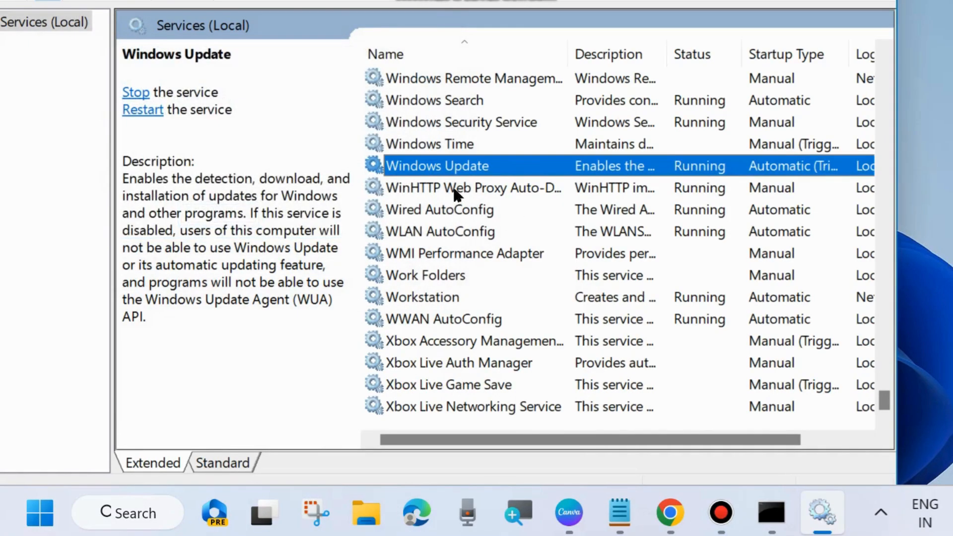
Check the Windows Update service's startup type in its properties and close the Services console
double_click(450, 167)
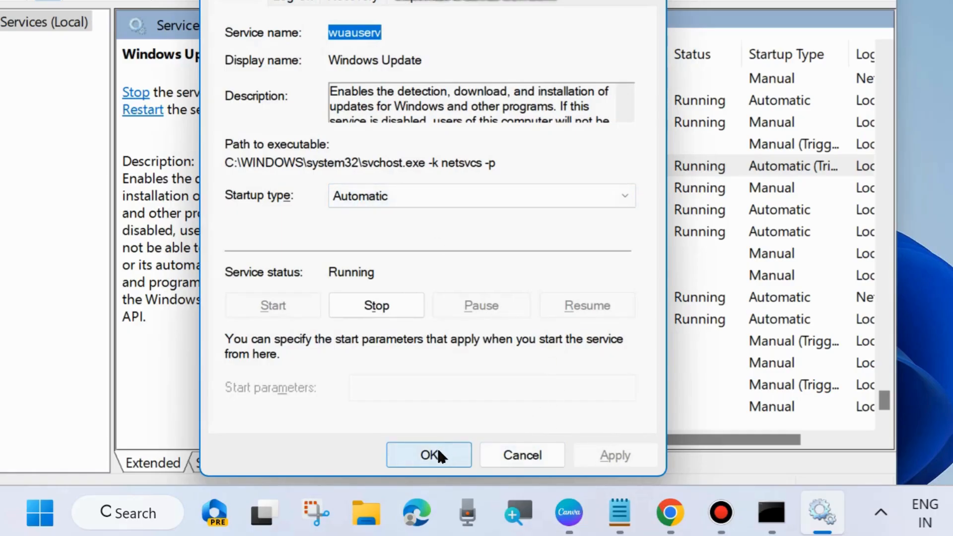
key("Escape")
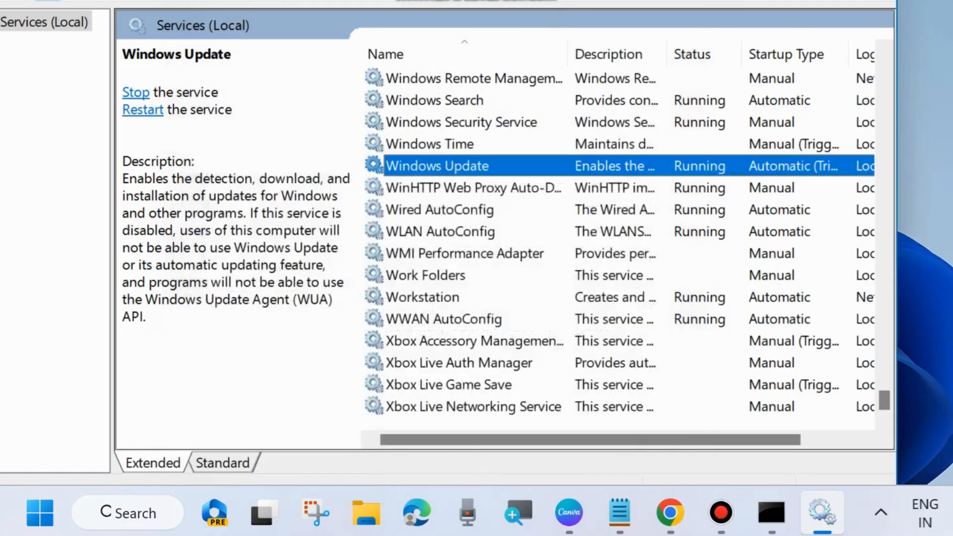
key("alt+F4")
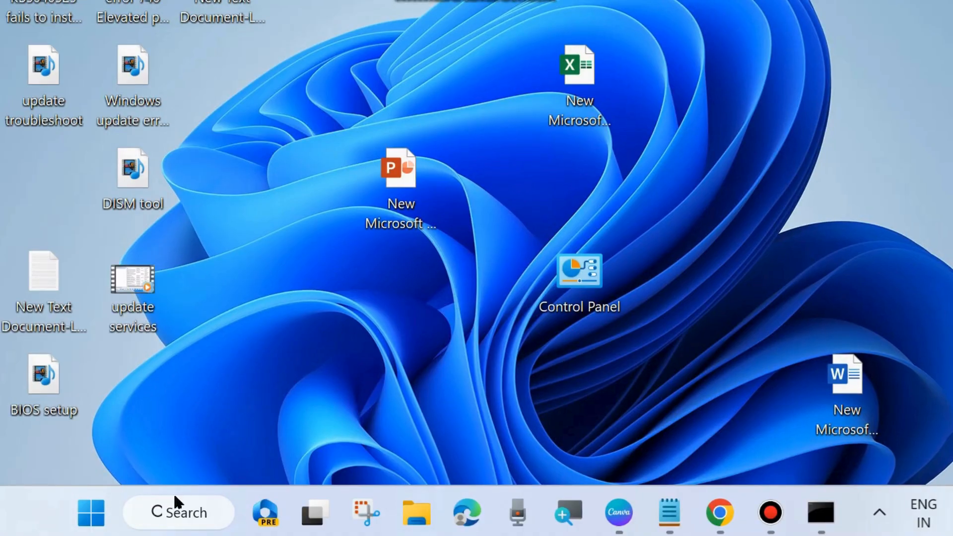
Search Windows for cmd and bring up the administrator Command Prompt that is already open
left_click(173, 509)
type("cm")
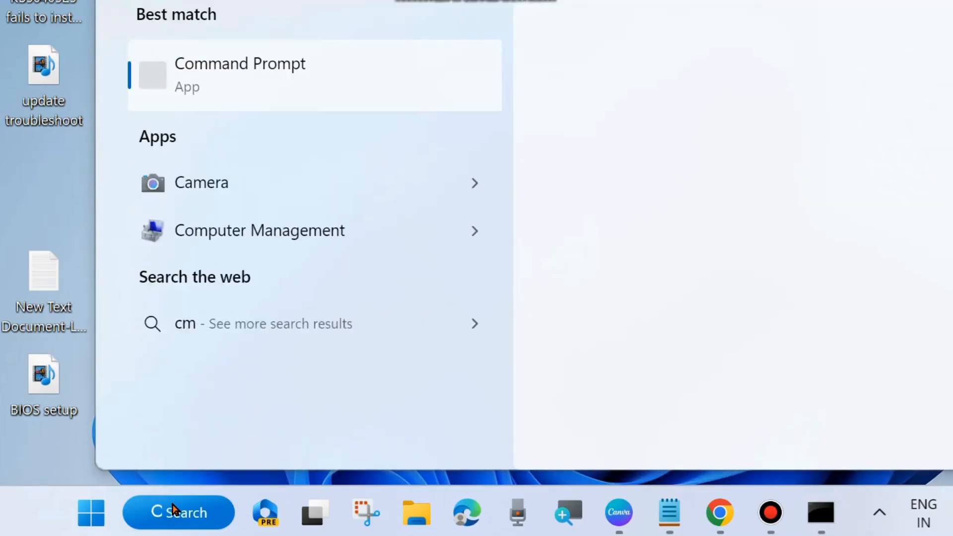
type("d")
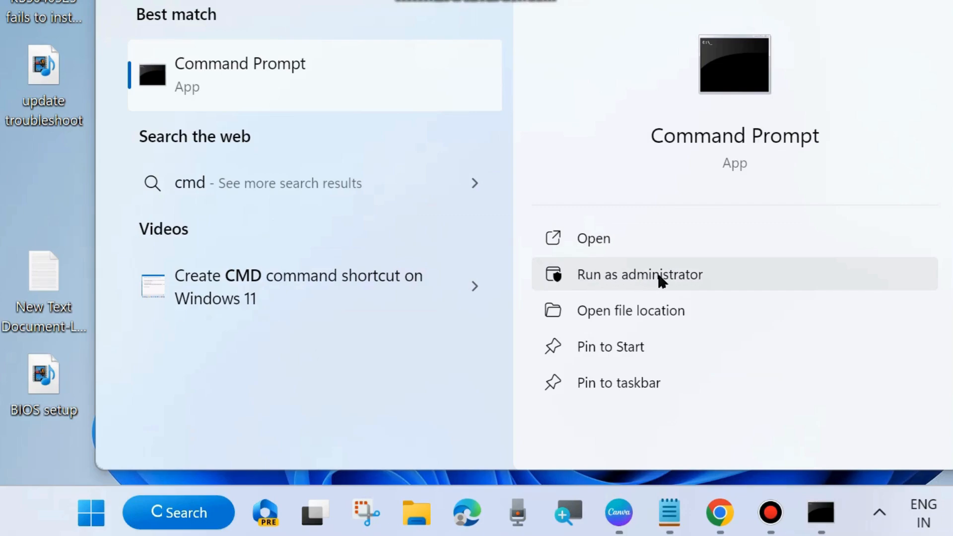
left_click(814, 511)
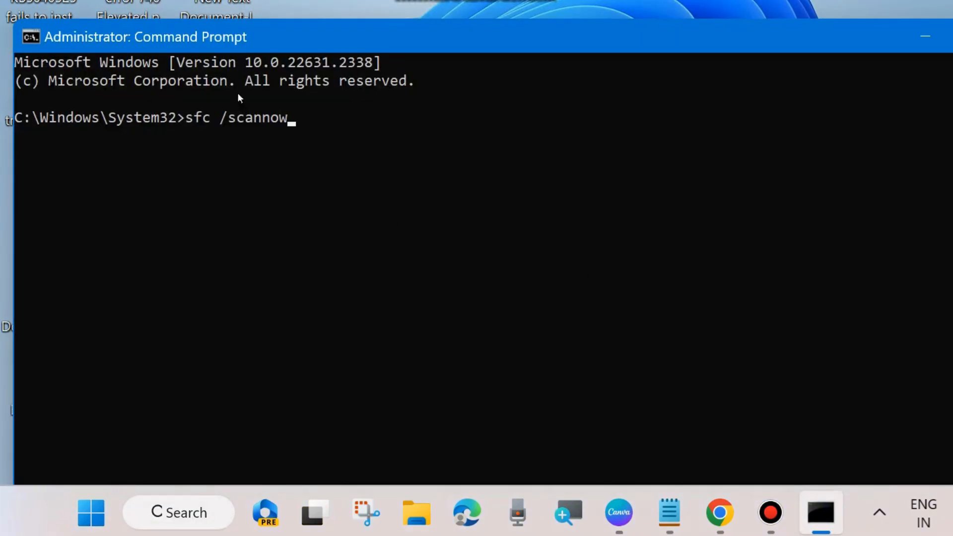
Clear the unexecuted sfc /scannow command from the Command Prompt line
key("BackSpace")
key("BackSpace")
key("BackSpace")
key("BackSpace")
key("BackSpace")
key("BackSpace")
key("BackSpace")
key("BackSpace")
key("BackSpace")
key("BackSpace")
key("BackSpace")
key("BackSpace")
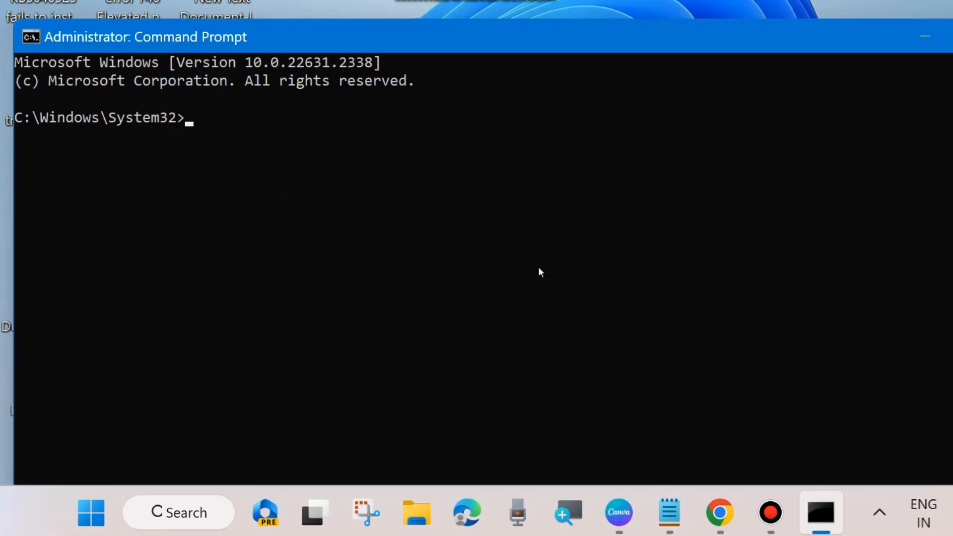
Switch to the Notepad document beside the Command Prompt and review the net stop commands for wuauserv, cryptSvc, bits and msiserver
left_click(670, 512)
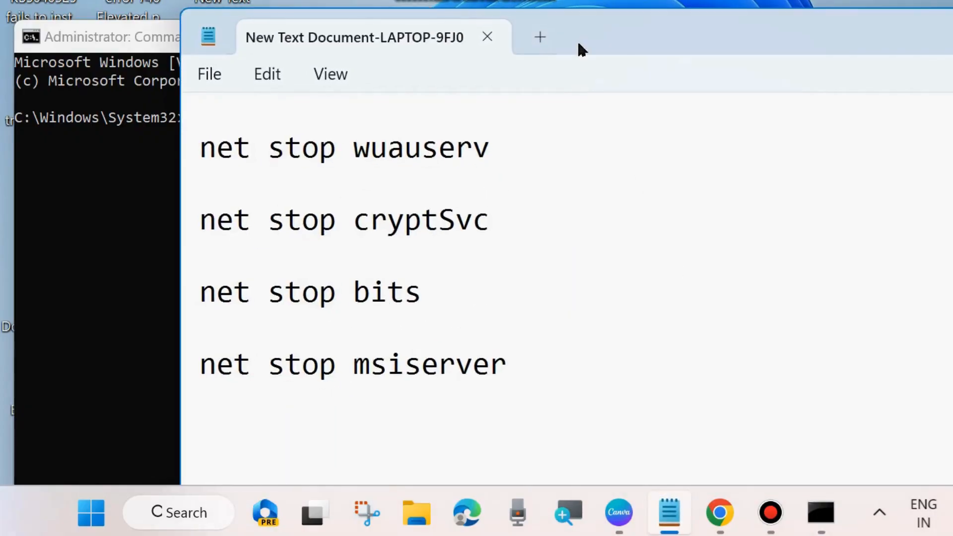
left_click_drag(707, 33, 752, 26)
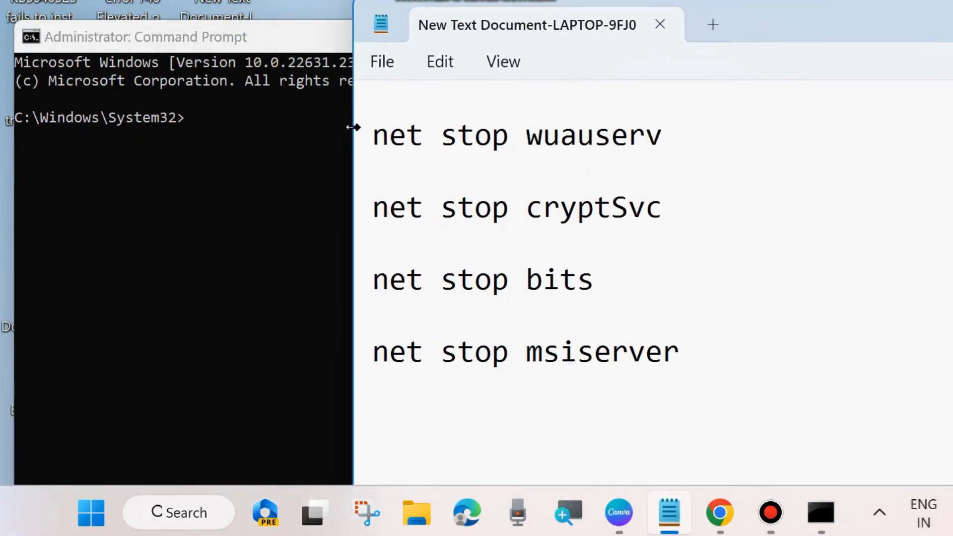
left_click(359, 147)
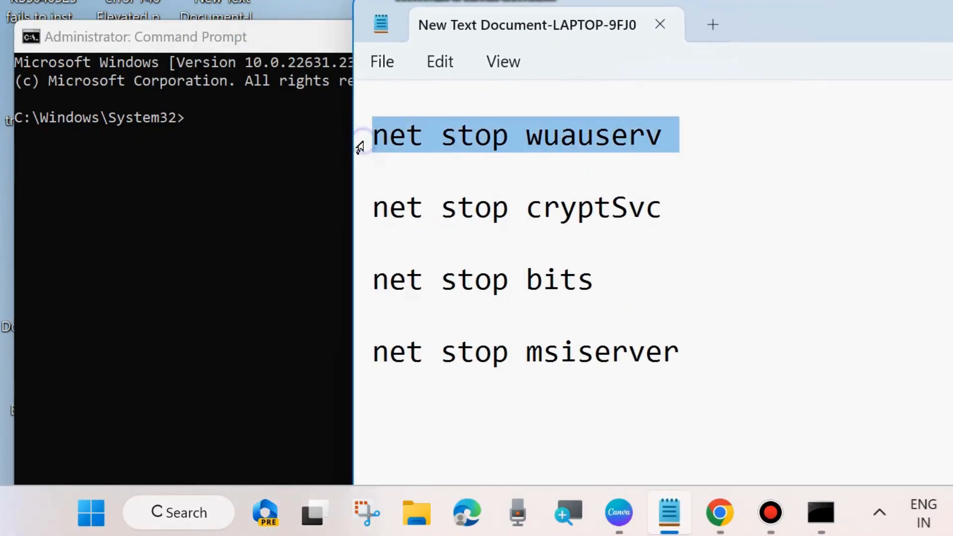
left_click(355, 212)
left_click(355, 281)
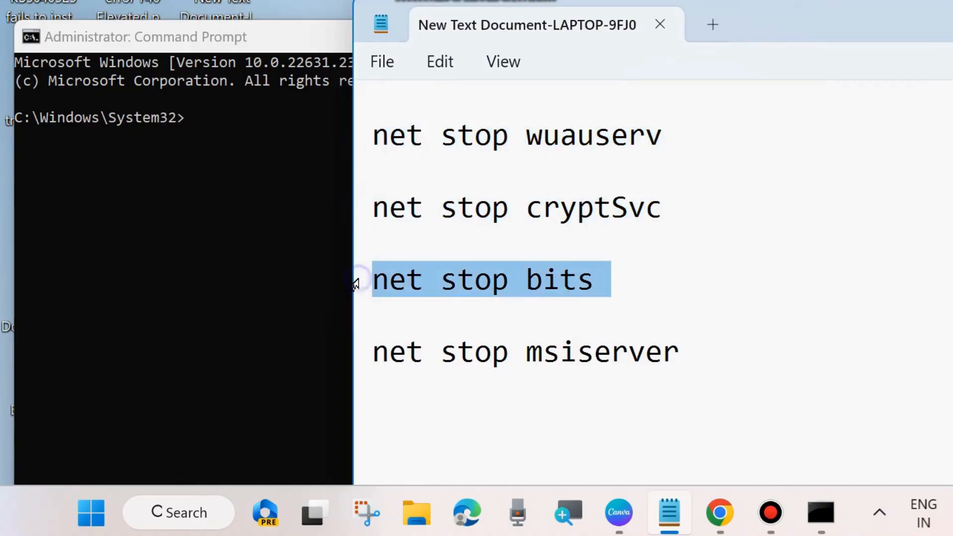
left_click(355, 354)
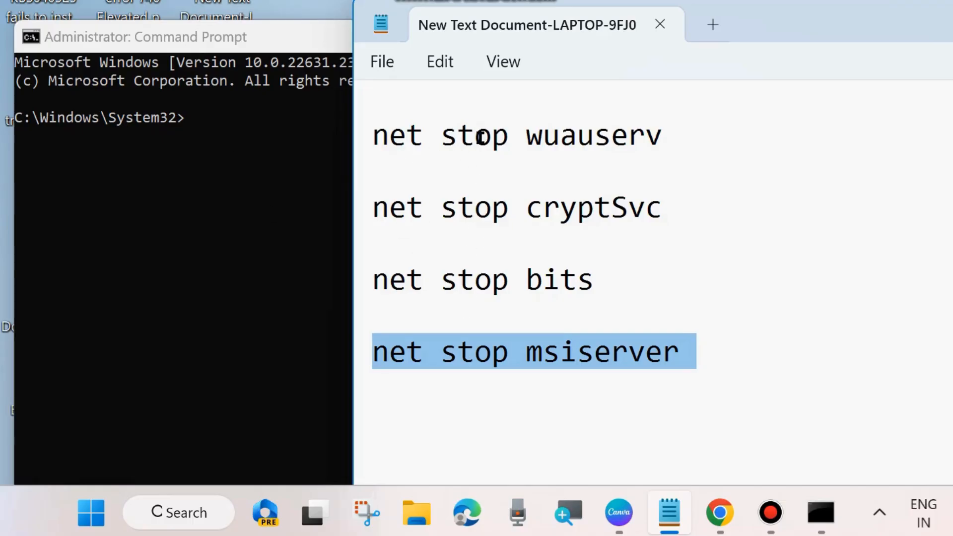
Review the ren commands that rename SoftwareDistribution to SoftwareDistribution.old and catroot2 to Catroot2.old
scroll(481, 287, "down", 5)
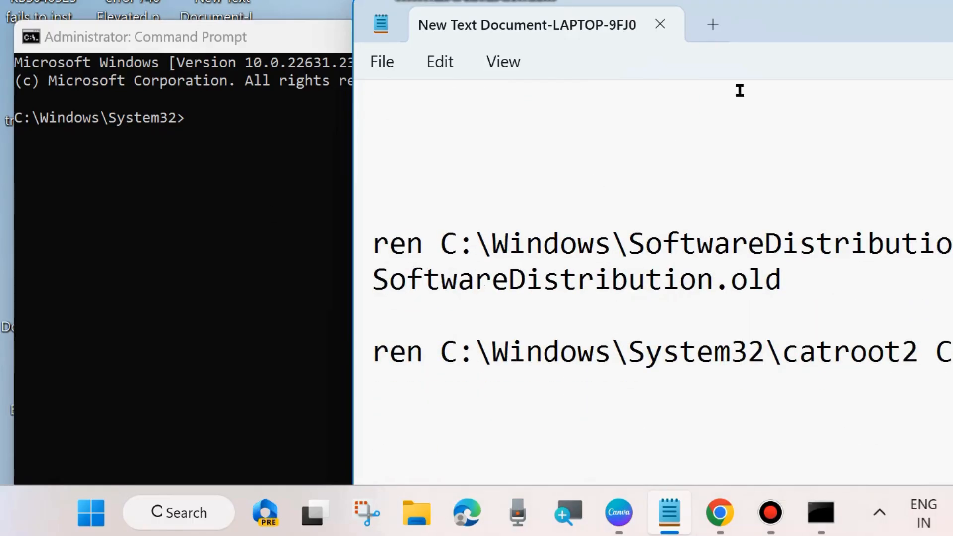
left_click_drag(809, 23, 593, 15)
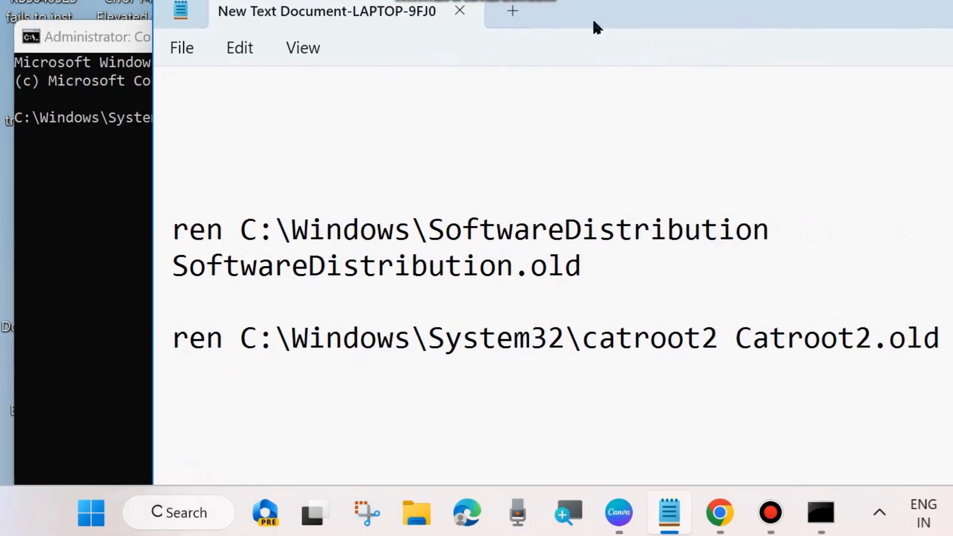
triple_click(158, 246)
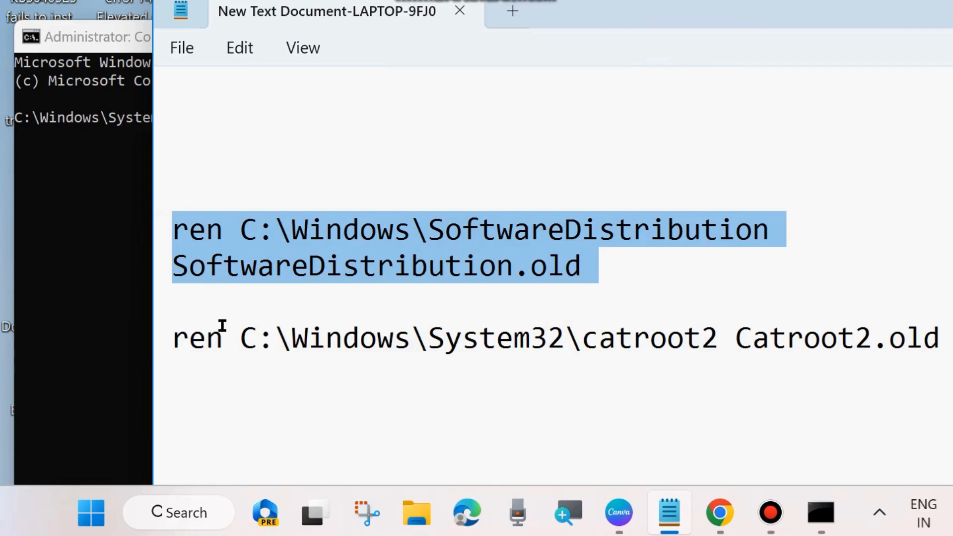
triple_click(158, 342)
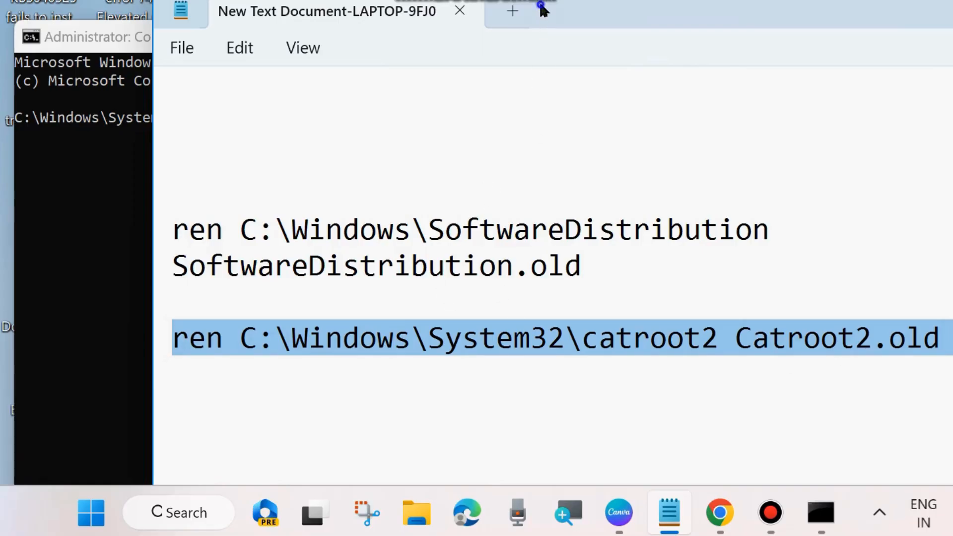
Review the net start commands for wuauserv, cryptSvc, bits and msiserver in the Notepad document
left_click_drag(543, 9, 681, 15)
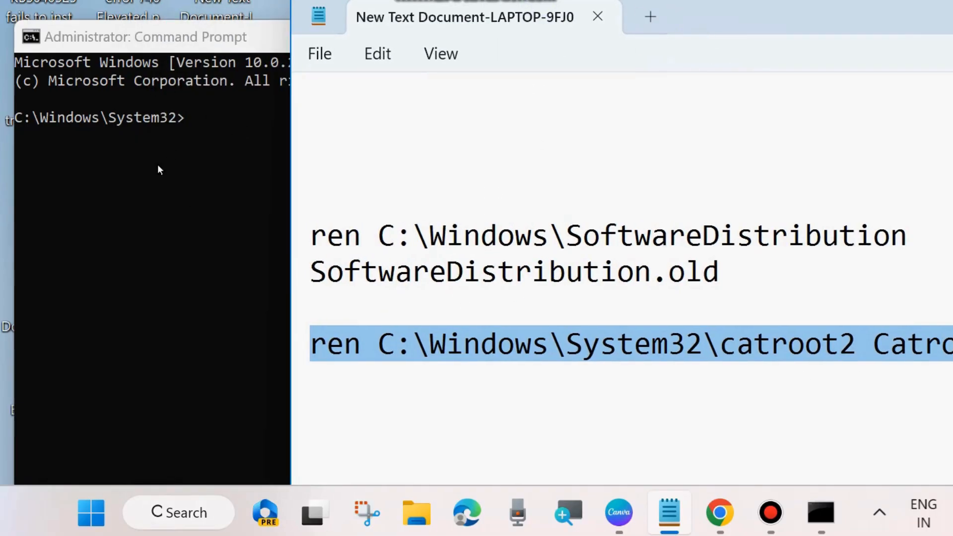
mouse_move(703, 17)
left_mouse_down()
mouse_move(692, 1)
mouse_move(701, 0)
left_mouse_up()
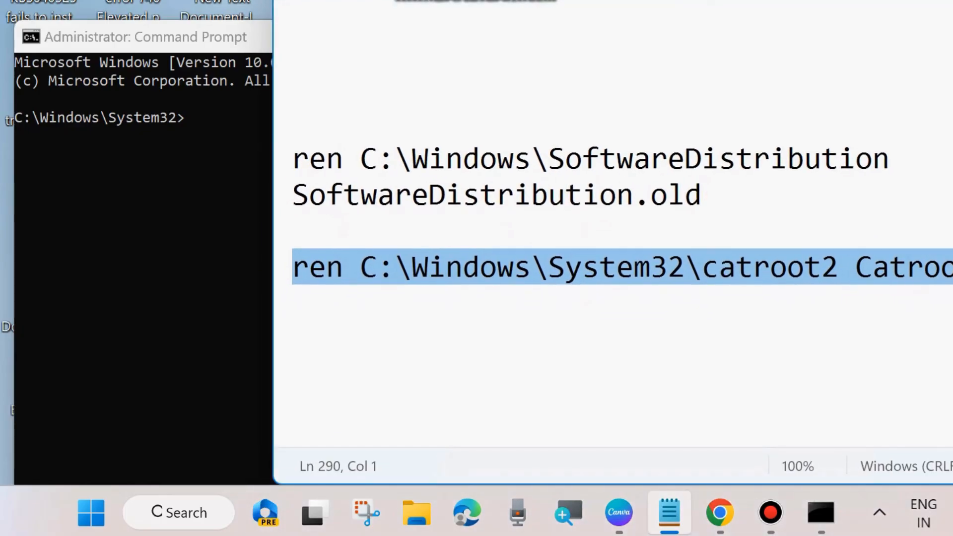
scroll(393, 265, "down", 3)
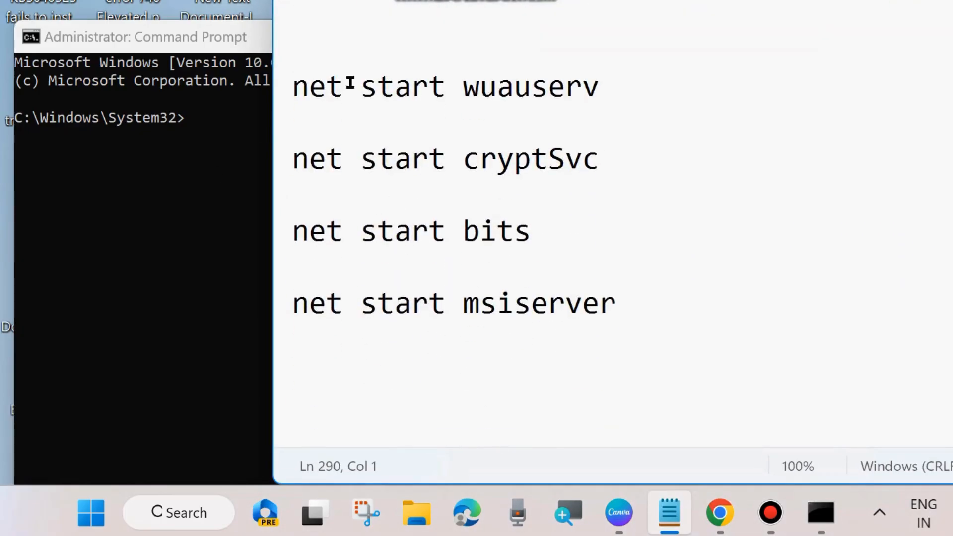
triple_click(279, 97)
triple_click(279, 158)
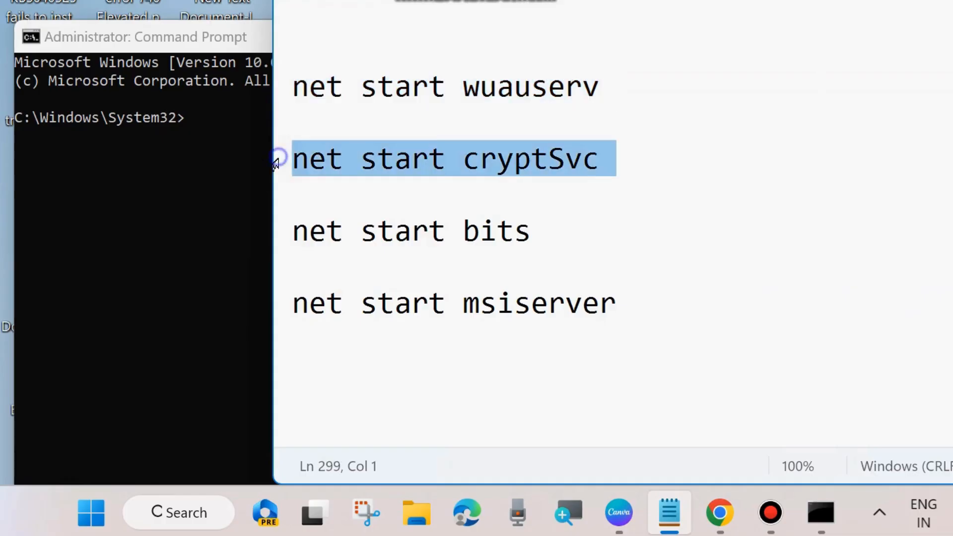
triple_click(278, 234)
triple_click(281, 303)
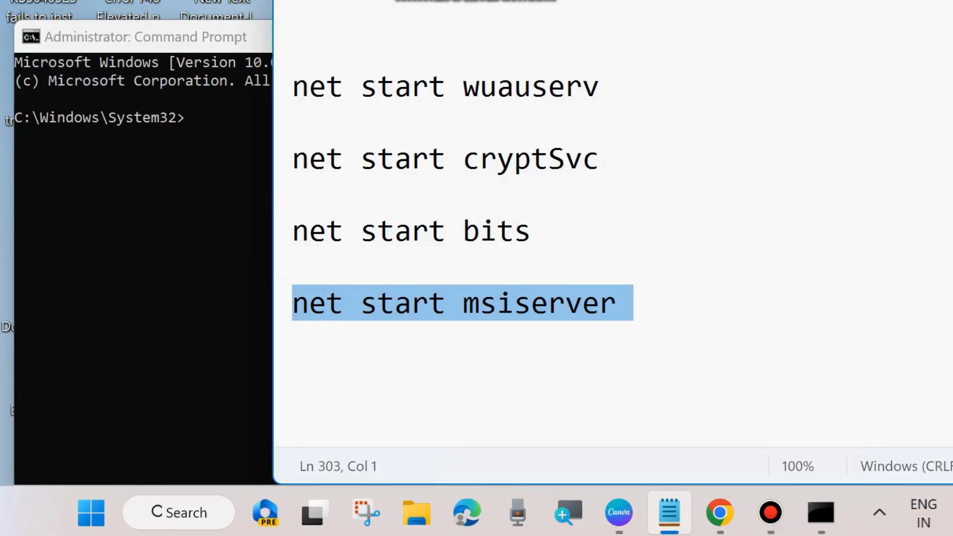
Return to the Command Prompt, minimize it and bring up the computer's shut-down and restart options
key("alt+Tab")
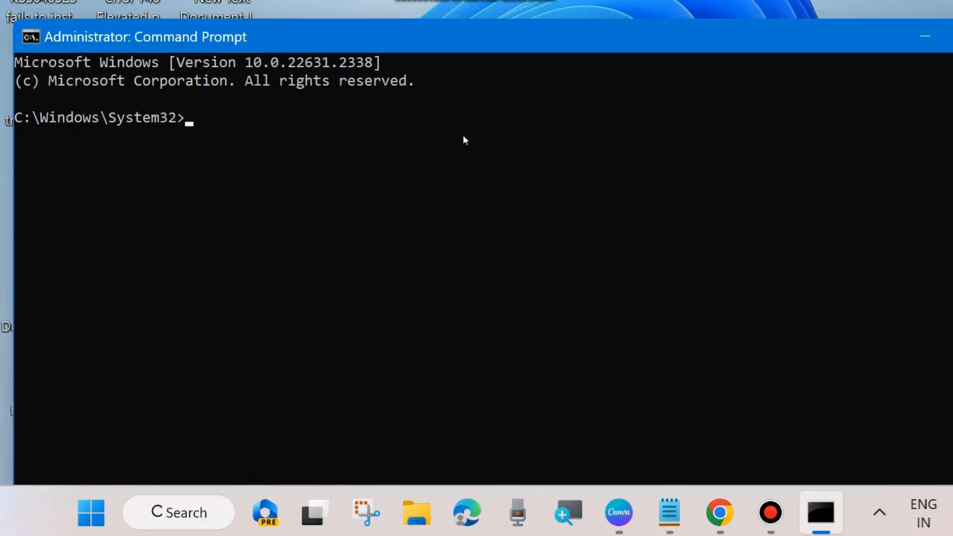
left_click(930, 33)
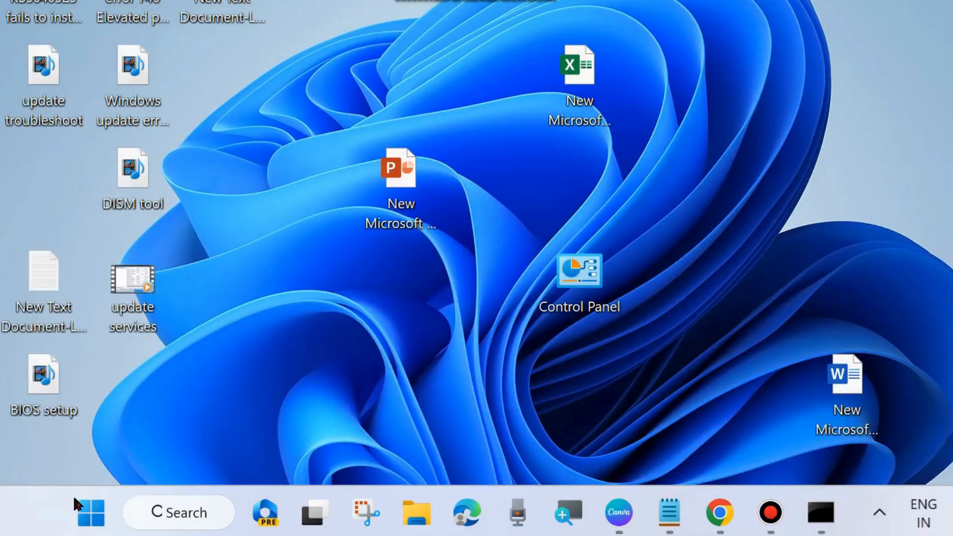
right_click(82, 518)
mouse_move(85, 449)
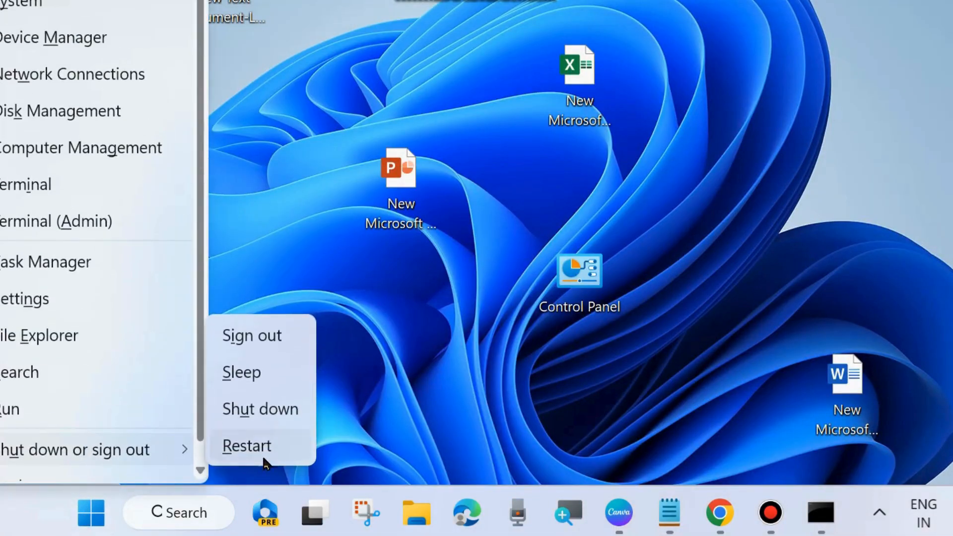